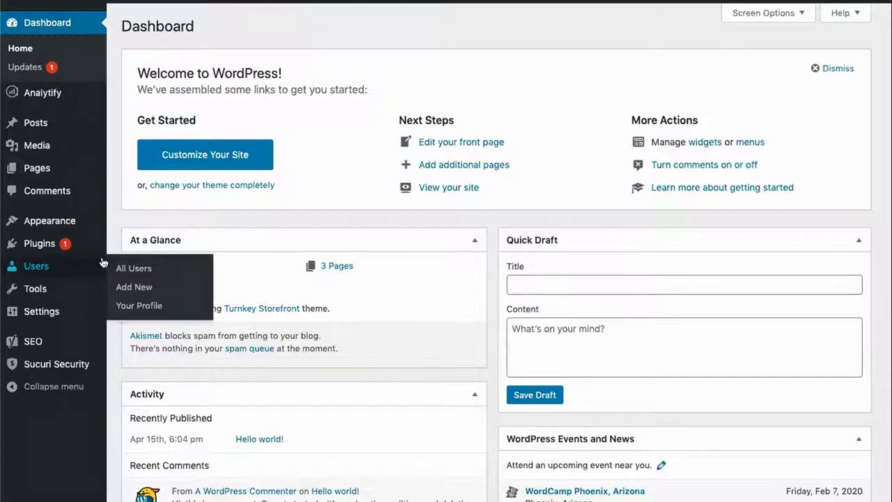
Search the plugin directory for 'reseller store' and activate the GoDaddy Reseller Store plugin.
{"action": "left_click", "coordinate": [39, 243]}
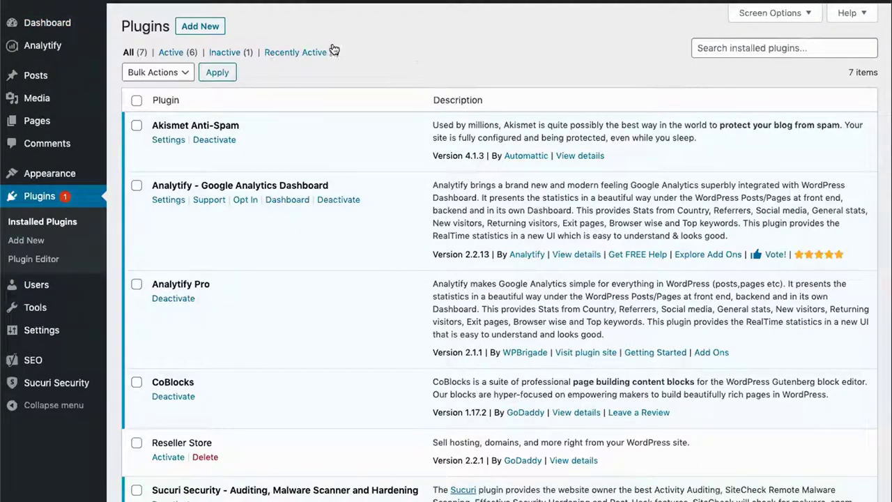
{"action": "left_click", "coordinate": [199, 26]}
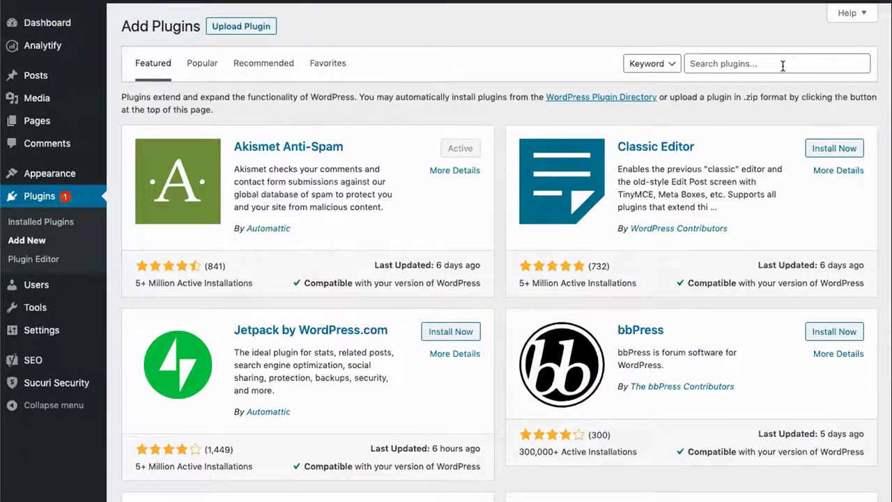
{"action": "left_click", "coordinate": [782, 66]}
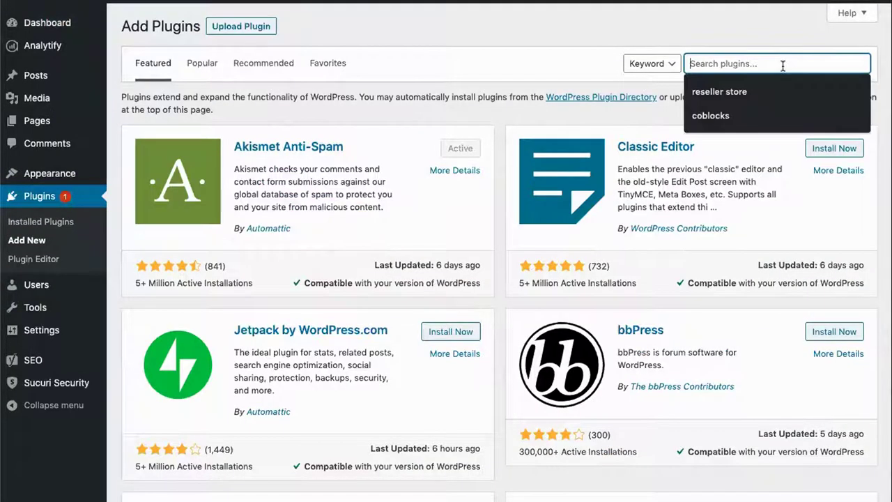
{"action": "left_click", "coordinate": [736, 94]}
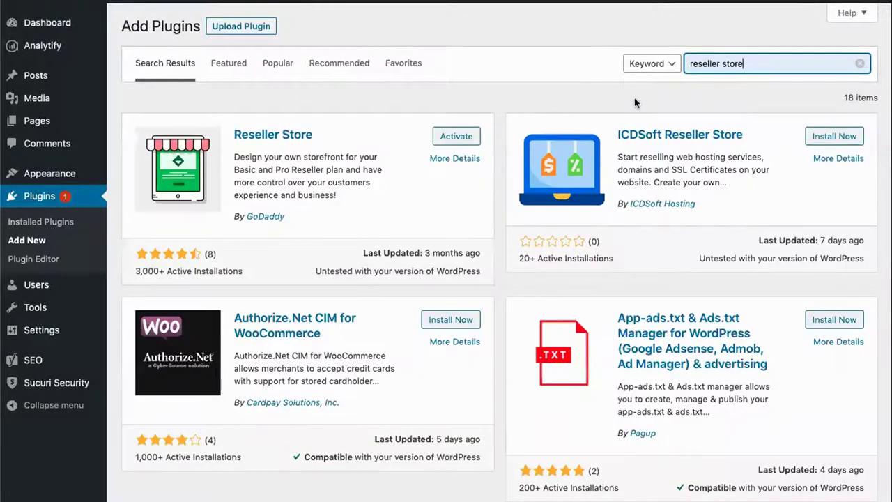
{"action": "left_click", "coordinate": [451, 138]}
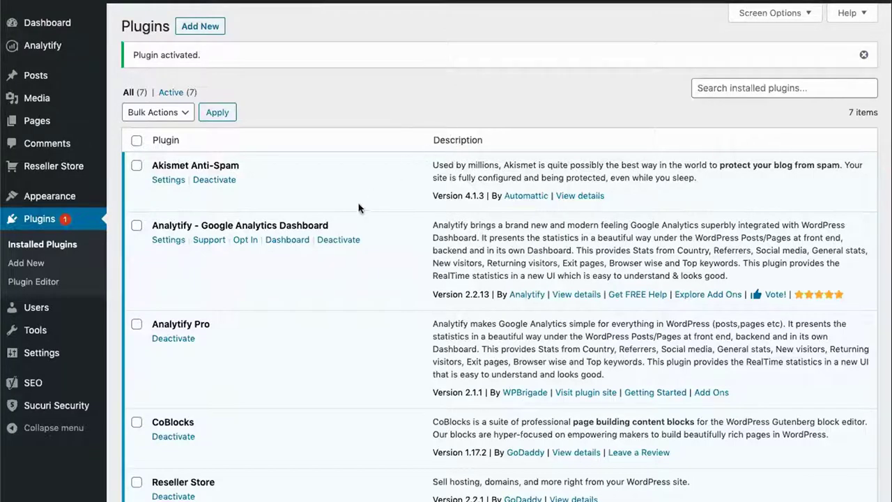
Activate the Reseller Store plugin with Turnkey Storefront chosen as the reseller.
{"action": "mouse_move", "coordinate": [60, 172]}
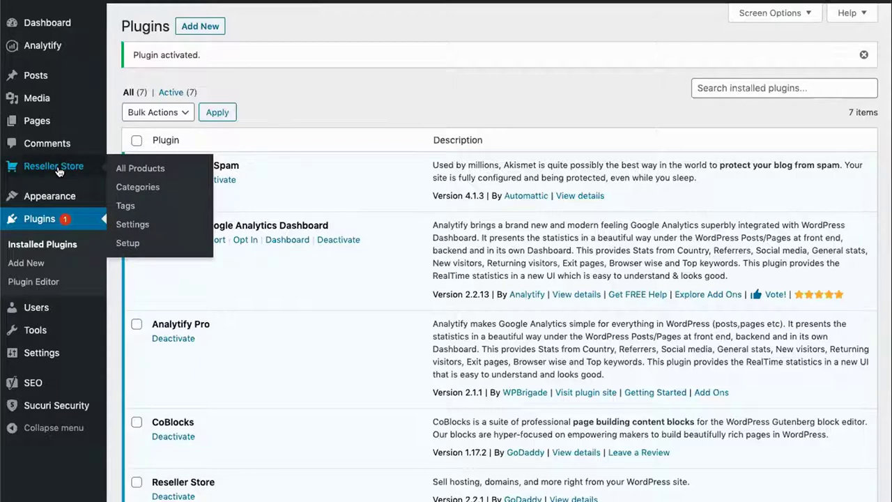
{"action": "left_click", "coordinate": [59, 172]}
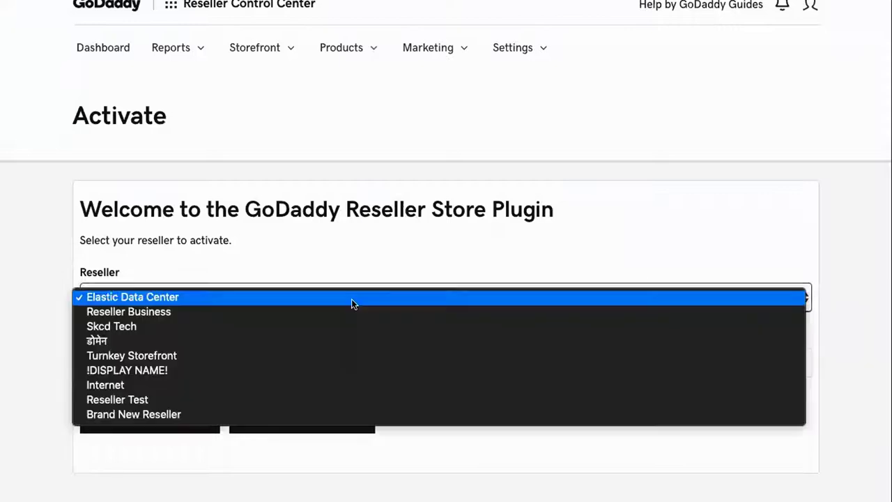
{"action": "left_click", "coordinate": [194, 355]}
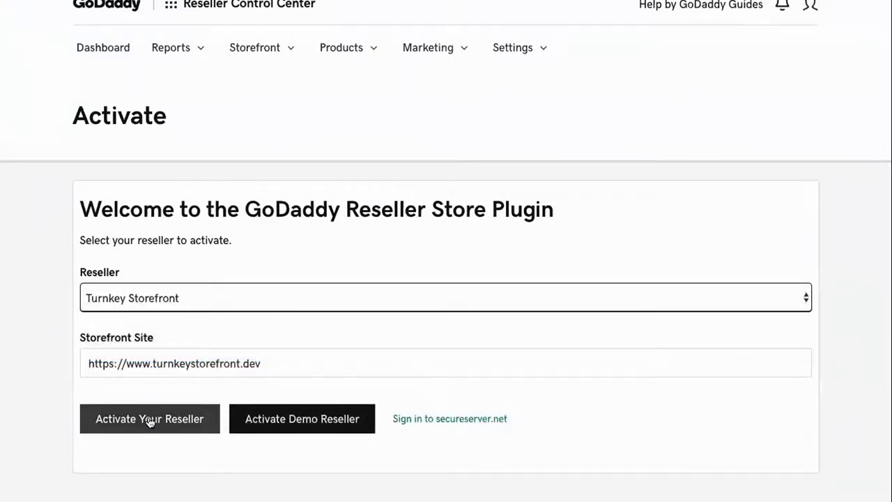
{"action": "left_click", "coordinate": [149, 421]}
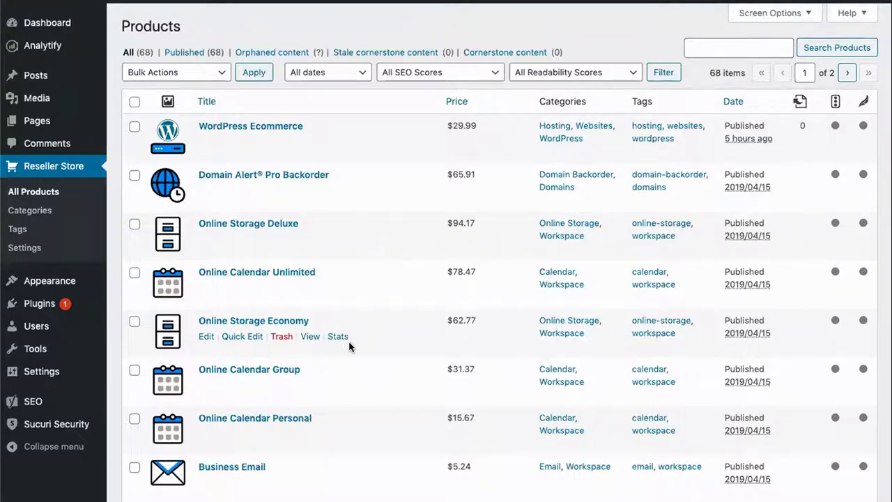
Scroll through the 68 imported reseller products down to the Website Builder plans.
{"action": "scroll", "coordinate": [349, 341], "scroll_direction": "down", "scroll_amount": 3}
{"action": "scroll", "coordinate": [349, 343], "scroll_direction": "down", "scroll_amount": 3}
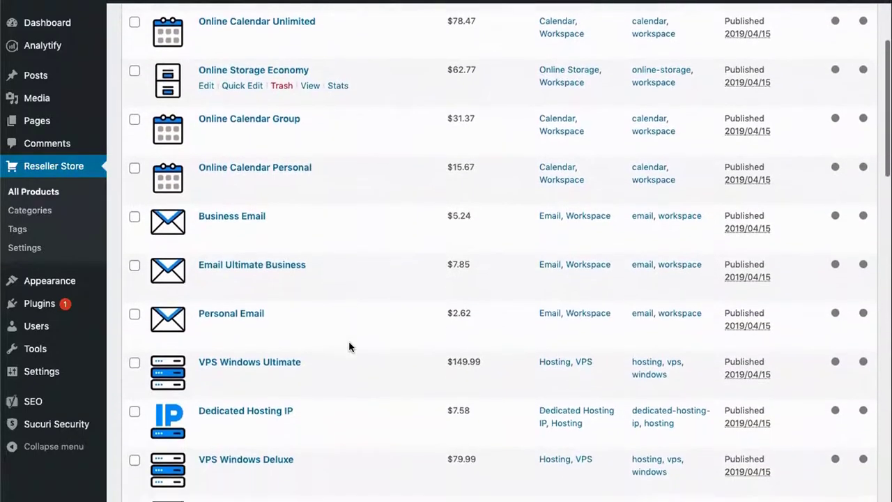
{"action": "scroll", "coordinate": [350, 347], "scroll_direction": "down", "scroll_amount": 3}
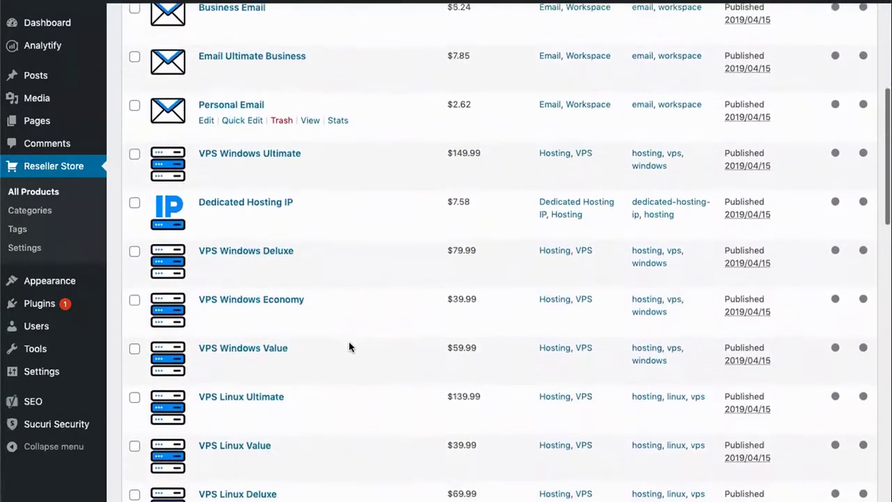
{"action": "scroll", "coordinate": [349, 341], "scroll_direction": "down", "scroll_amount": 3}
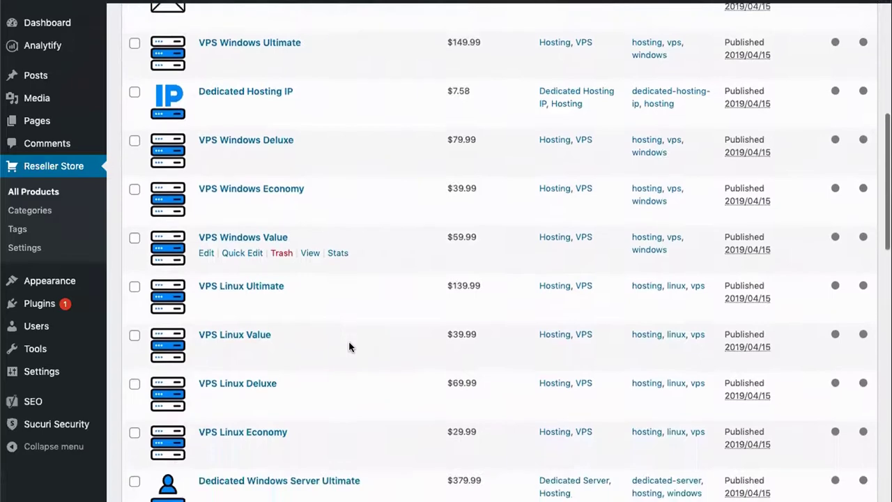
{"action": "scroll", "coordinate": [349, 347], "scroll_direction": "down", "scroll_amount": 3}
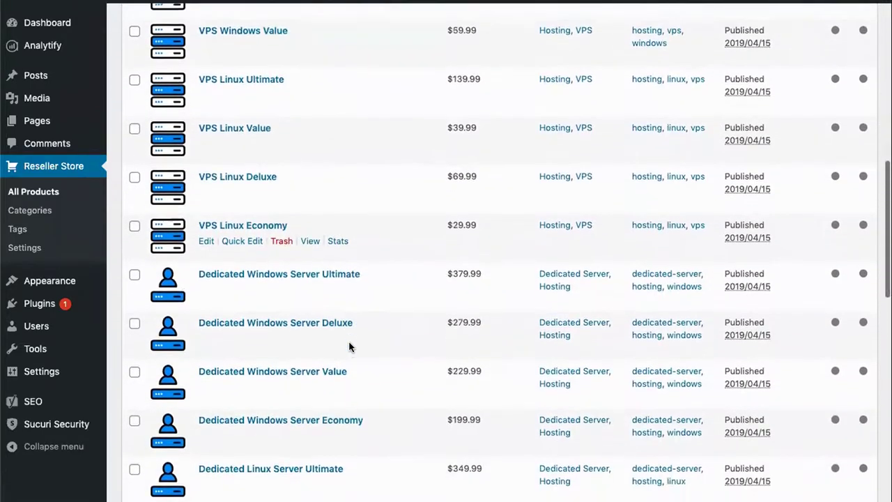
{"action": "scroll", "coordinate": [348, 338], "scroll_direction": "down", "scroll_amount": 3}
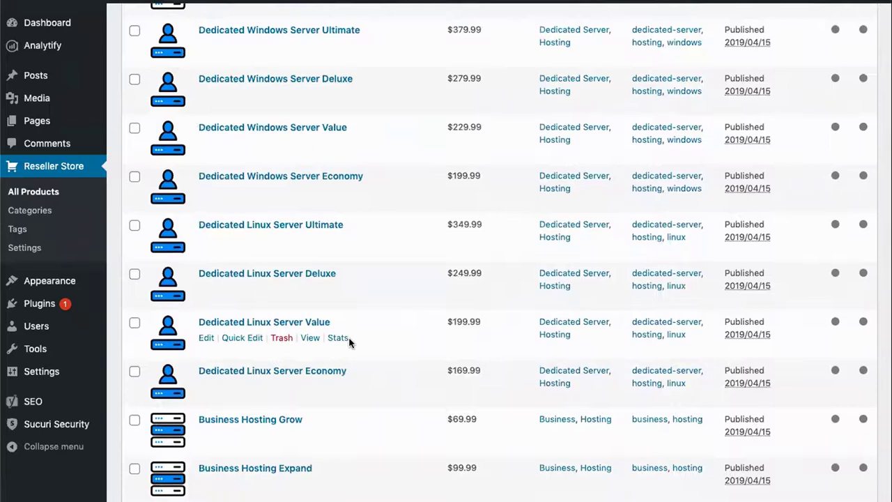
{"action": "scroll", "coordinate": [349, 341], "scroll_direction": "down", "scroll_amount": 3}
{"action": "scroll", "coordinate": [349, 341], "scroll_direction": "down", "scroll_amount": 2}
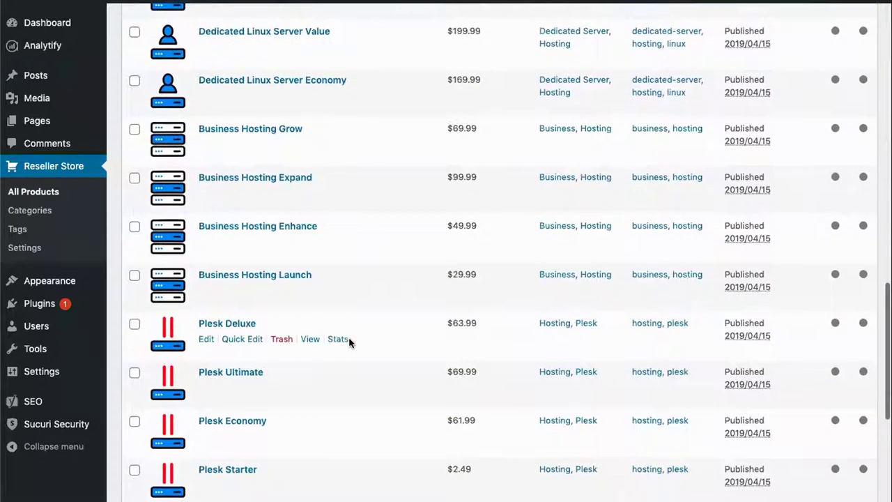
{"action": "scroll", "coordinate": [348, 337], "scroll_direction": "down", "scroll_amount": 4}
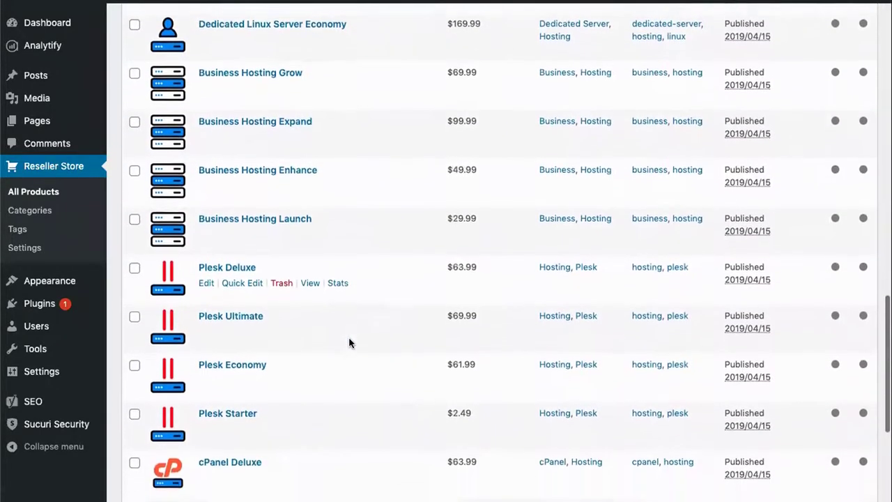
{"action": "scroll", "coordinate": [348, 341], "scroll_direction": "down", "scroll_amount": 3}
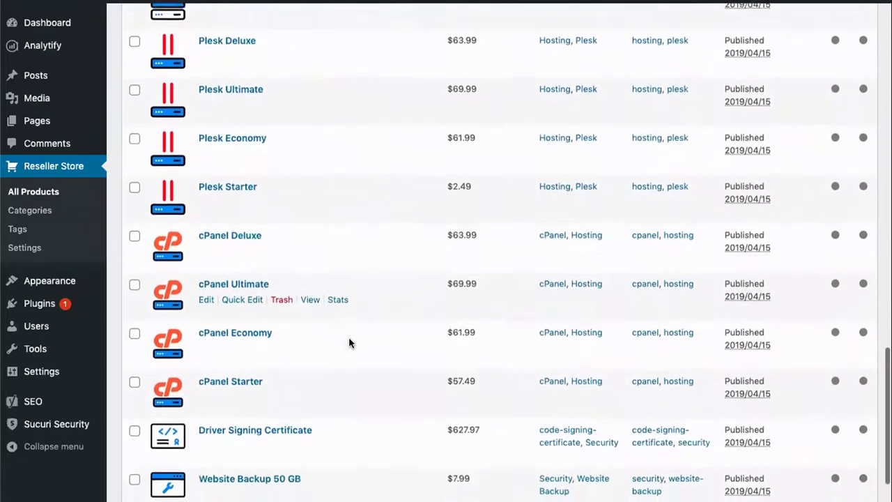
{"action": "scroll", "coordinate": [348, 342], "scroll_direction": "down", "scroll_amount": 2}
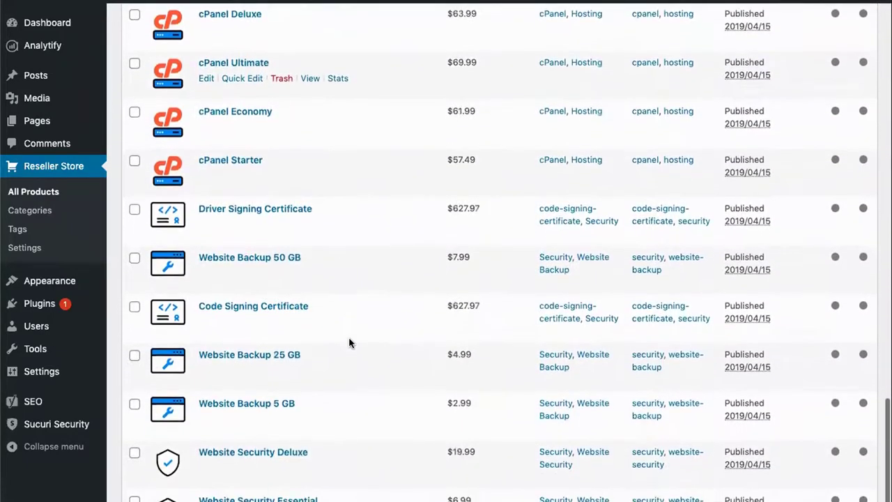
{"action": "scroll", "coordinate": [348, 342], "scroll_direction": "down", "scroll_amount": 4}
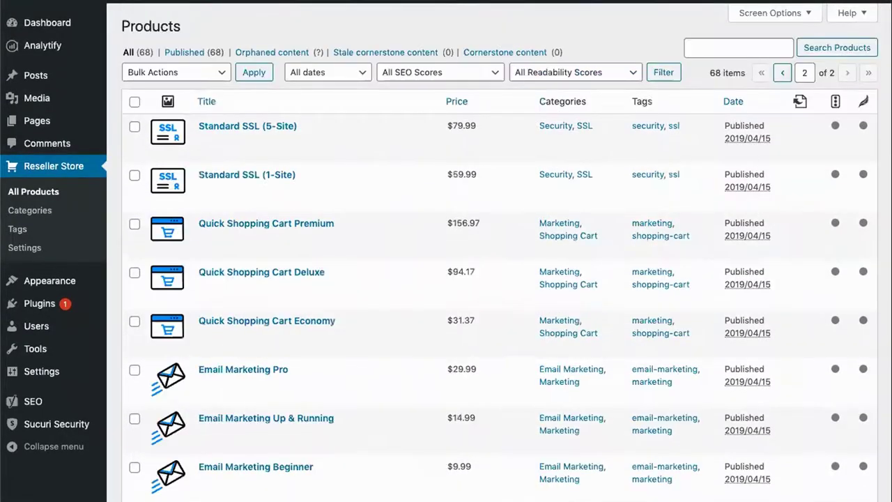
{"action": "scroll", "coordinate": [780, 416], "scroll_direction": "down", "scroll_amount": 2}
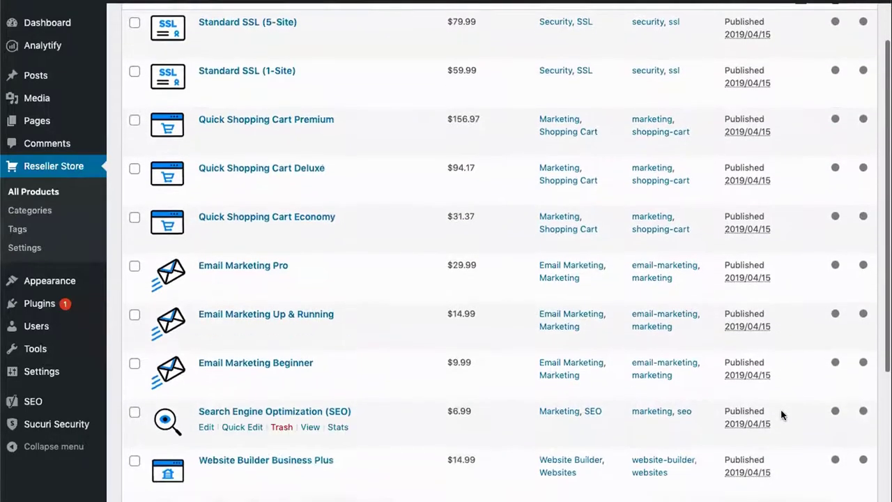
{"action": "scroll", "coordinate": [780, 415], "scroll_direction": "down", "scroll_amount": 3}
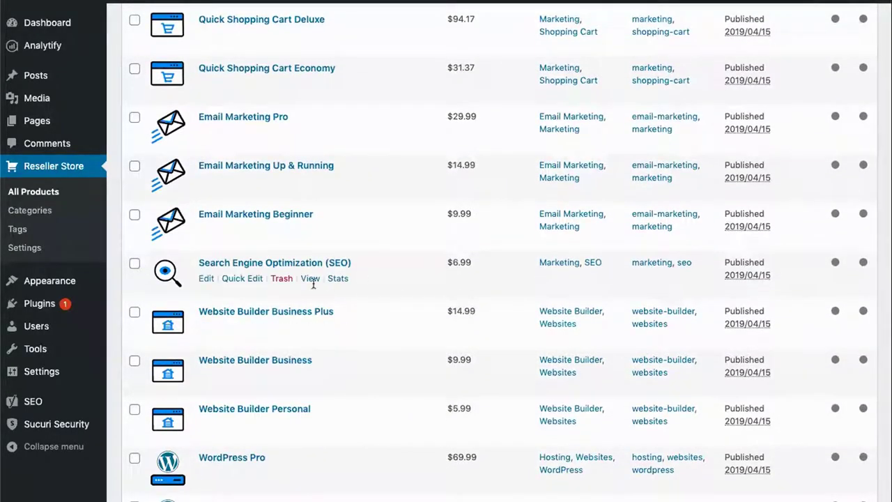
Filter products to the Website Builder category and edit Website Builder Business Plus.
{"action": "left_click", "coordinate": [571, 314]}
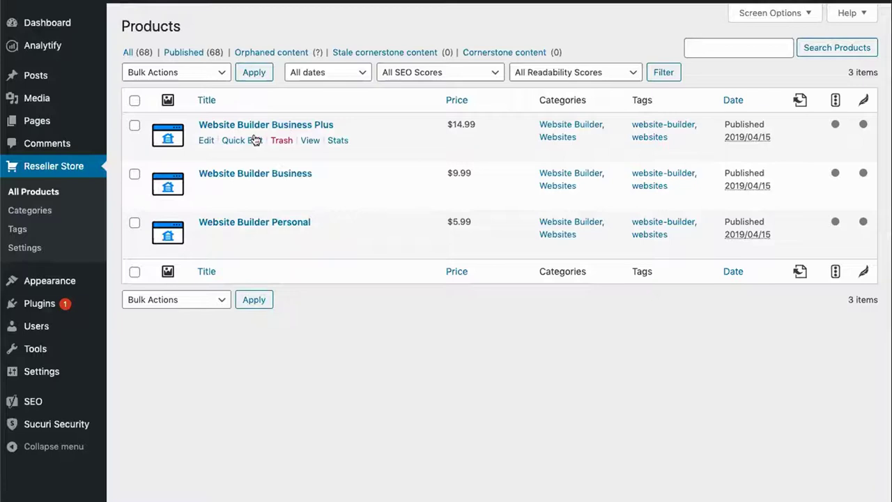
{"action": "left_click", "coordinate": [206, 141]}
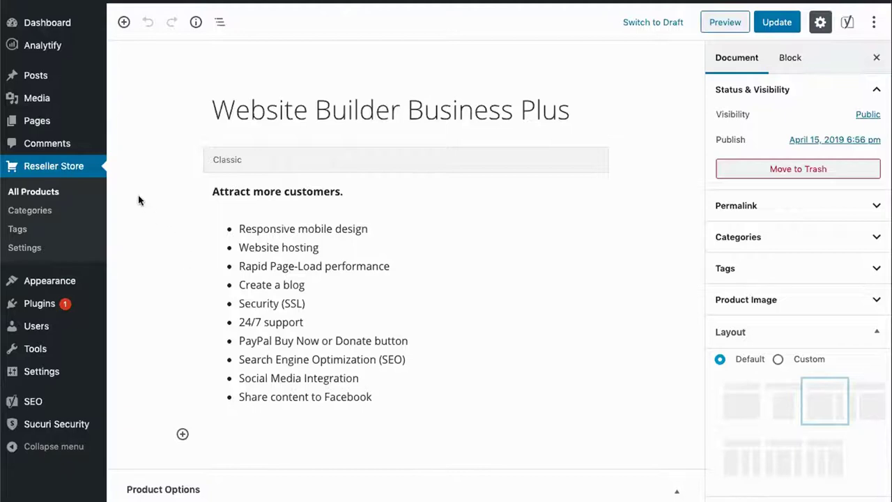
Create a new page and paste the title 'Website Builder for your photography business'.
{"action": "left_click", "coordinate": [43, 122]}
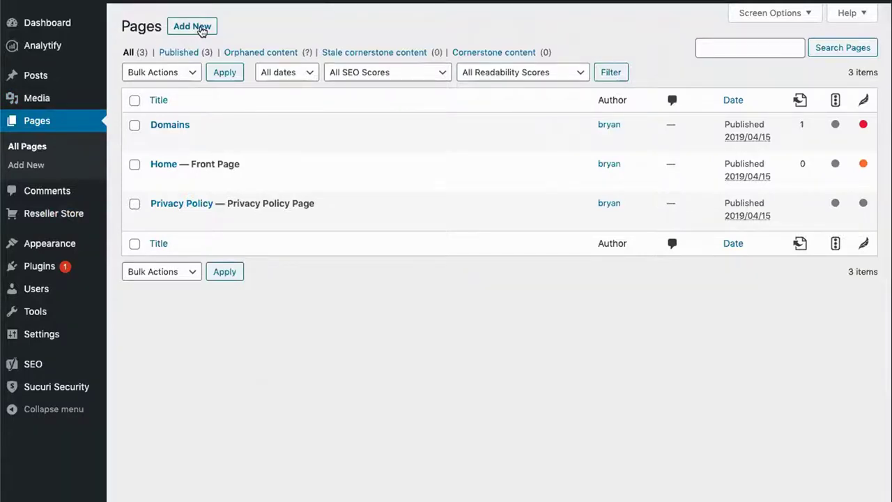
{"action": "left_click", "coordinate": [201, 30]}
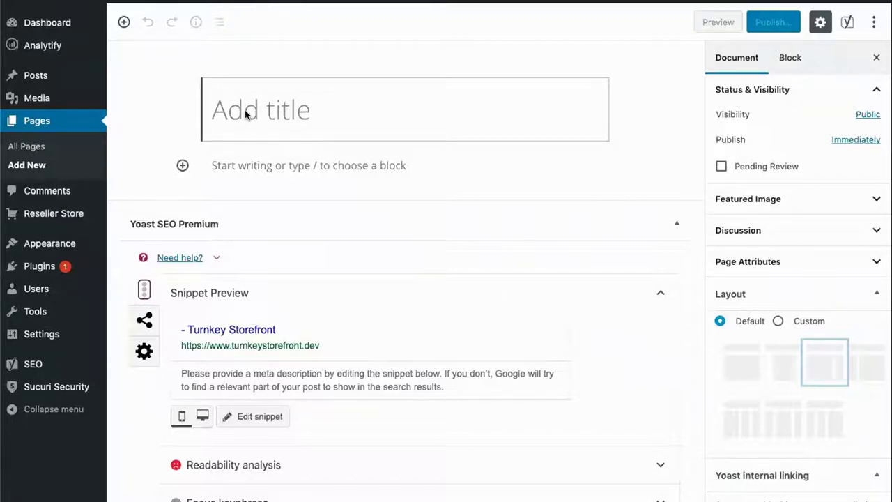
{"action": "type", "text": "Website Builder for your photography business"}
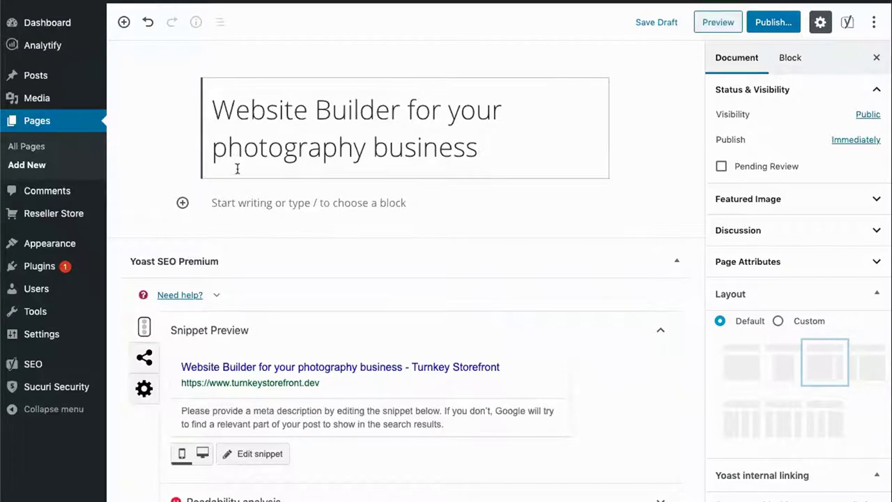
Insert a Columns block with a three-equal-columns layout under the page title.
{"action": "left_click", "coordinate": [182, 205]}
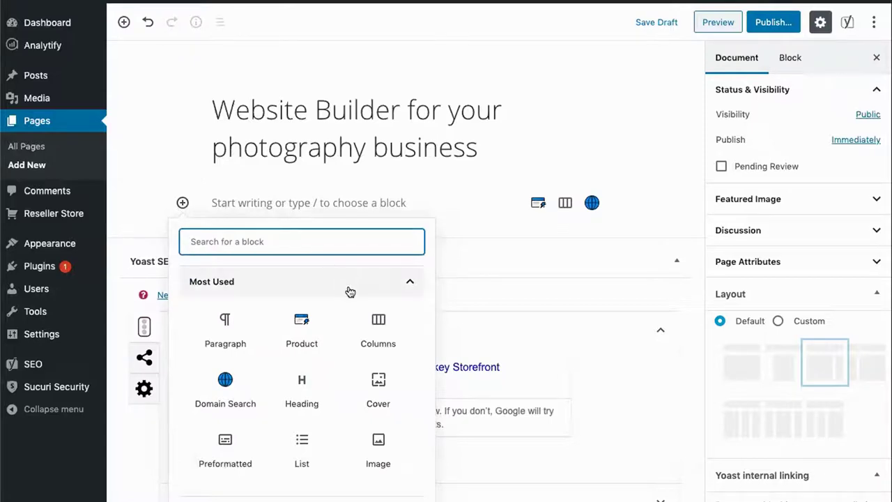
{"action": "scroll", "coordinate": [303, 348], "scroll_direction": "down", "scroll_amount": 5}
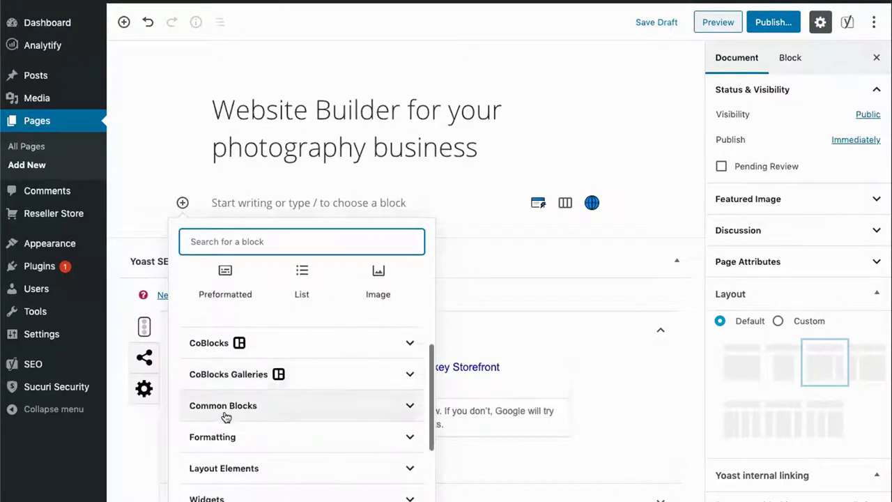
{"action": "scroll", "coordinate": [225, 436], "scroll_direction": "down", "scroll_amount": 1}
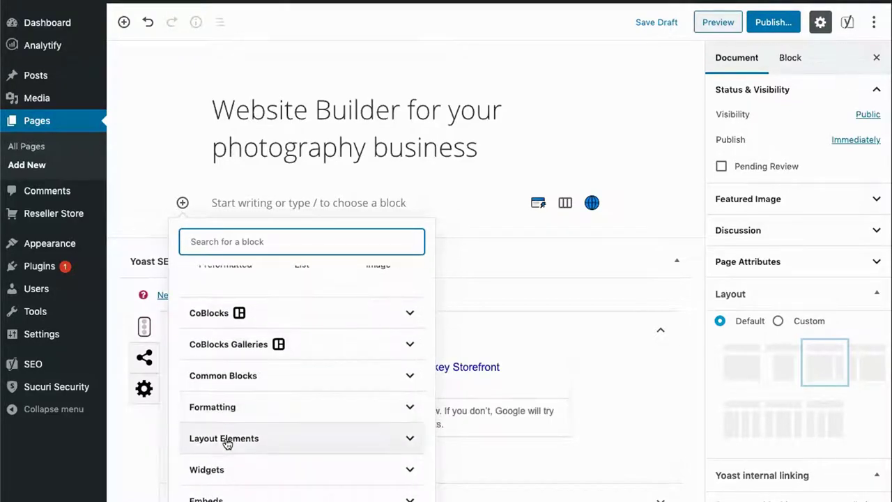
{"action": "left_click", "coordinate": [228, 441]}
{"action": "left_click", "coordinate": [225, 344]}
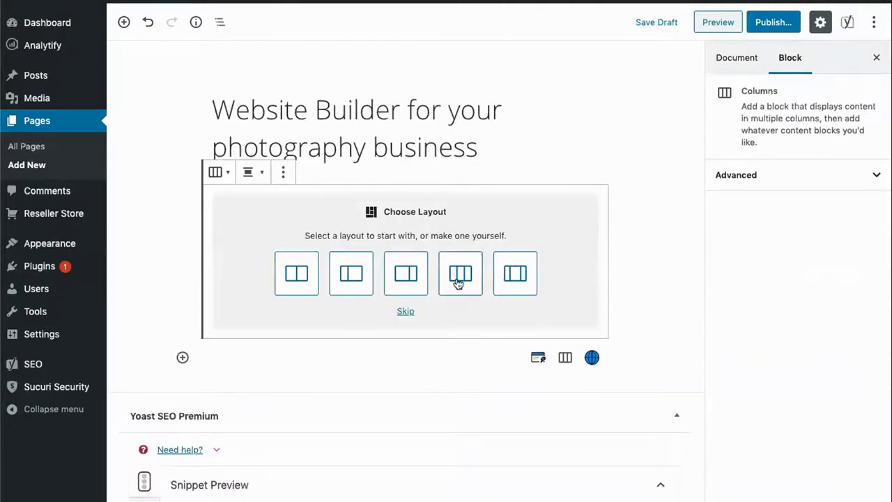
{"action": "left_click", "coordinate": [456, 278]}
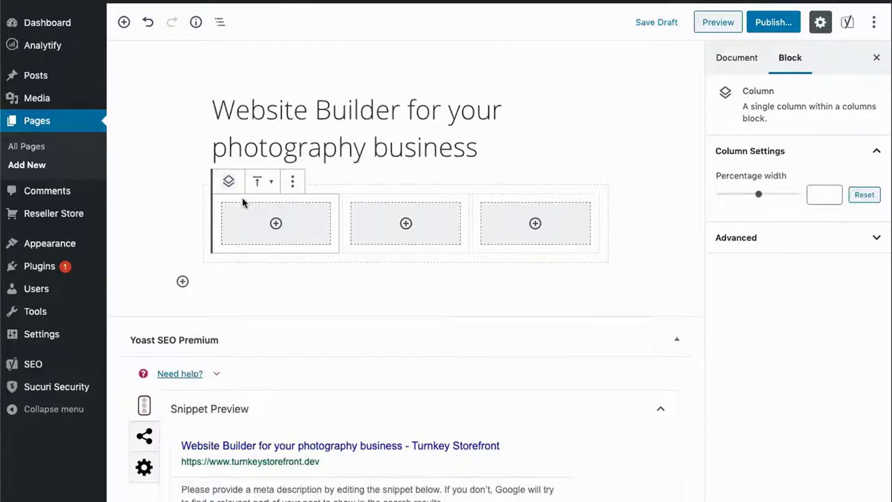
Add a Reseller Store Product block in column one showing Website Builder Personal at $5.99/month.
{"action": "left_click", "coordinate": [276, 223]}
{"action": "scroll", "coordinate": [252, 353], "scroll_direction": "down", "scroll_amount": 10}
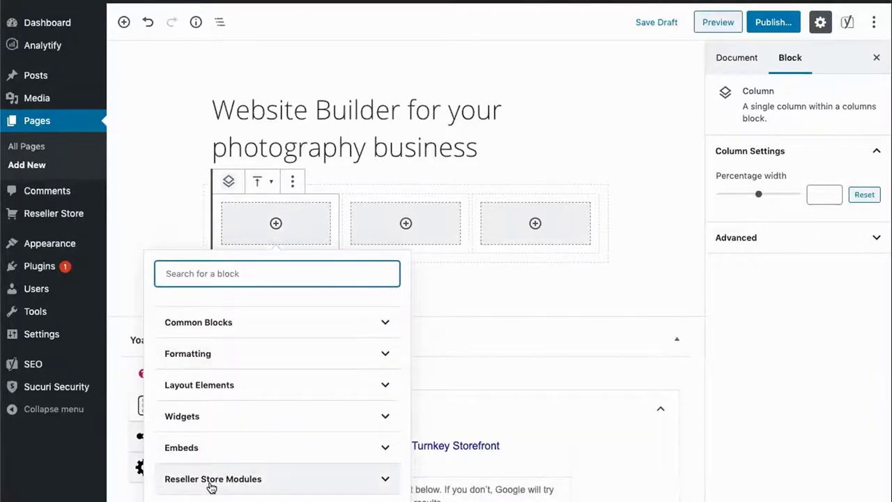
{"action": "left_click", "coordinate": [211, 487]}
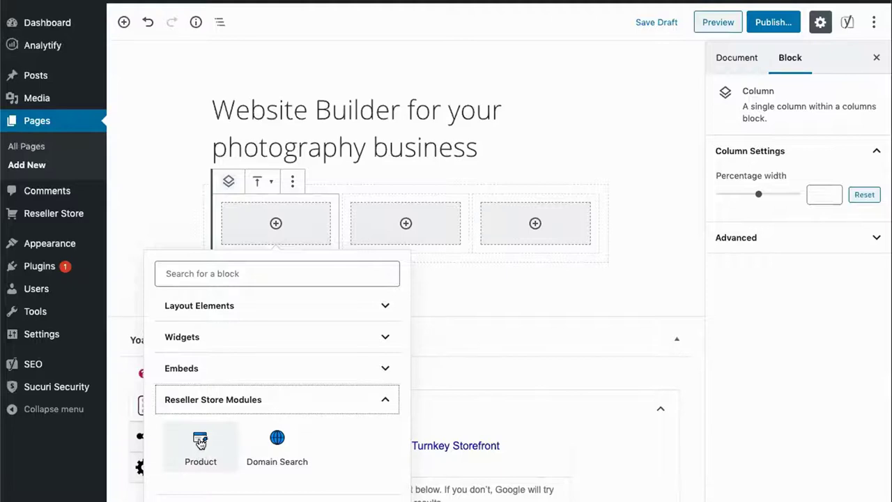
{"action": "left_click", "coordinate": [201, 443]}
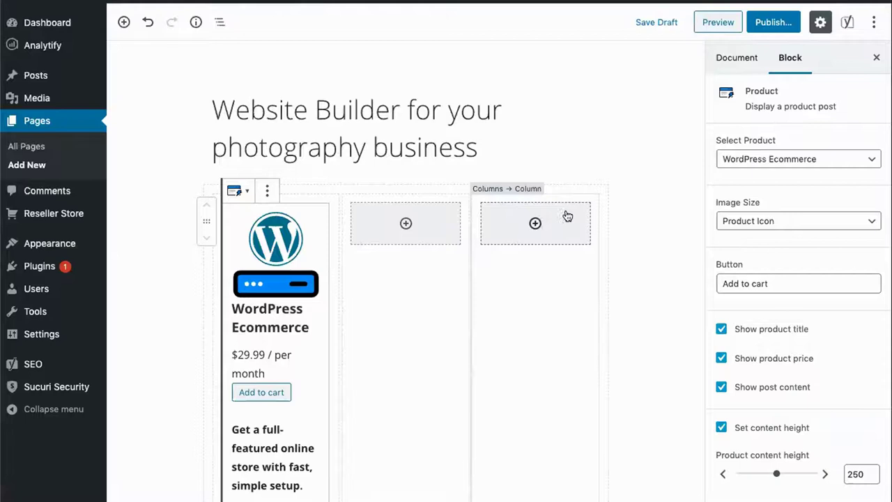
{"action": "left_click", "coordinate": [747, 163]}
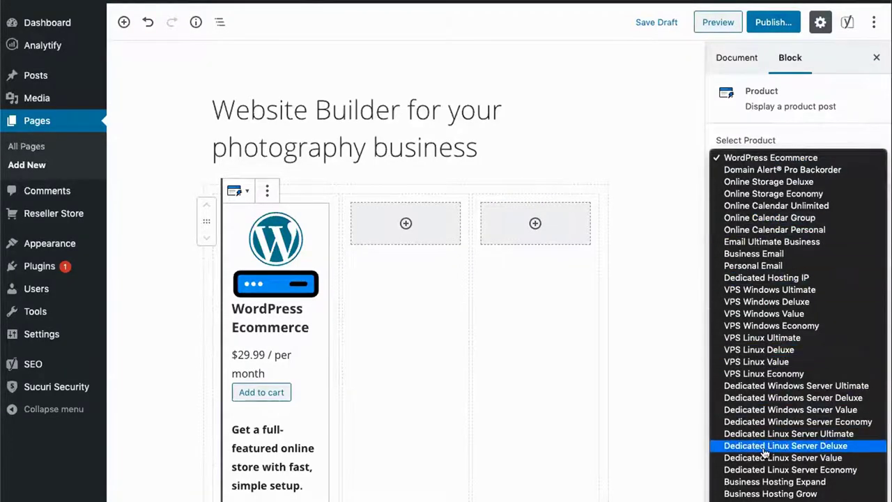
{"action": "scroll", "coordinate": [765, 453], "scroll_direction": "down", "scroll_amount": 8}
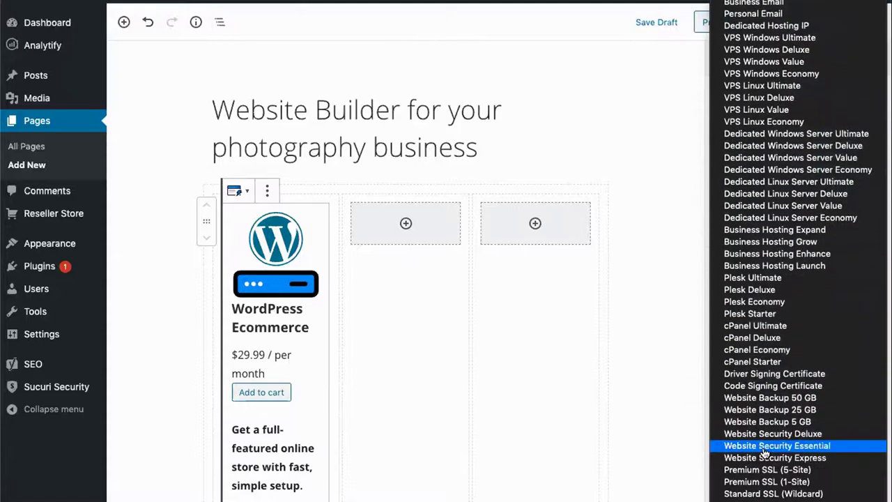
{"action": "scroll", "coordinate": [764, 453], "scroll_direction": "down", "scroll_amount": 3}
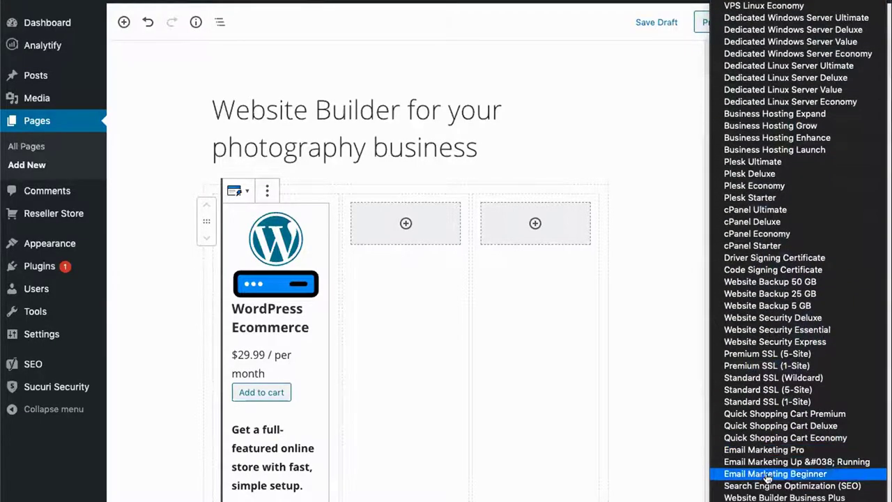
{"action": "left_click", "coordinate": [784, 498]}
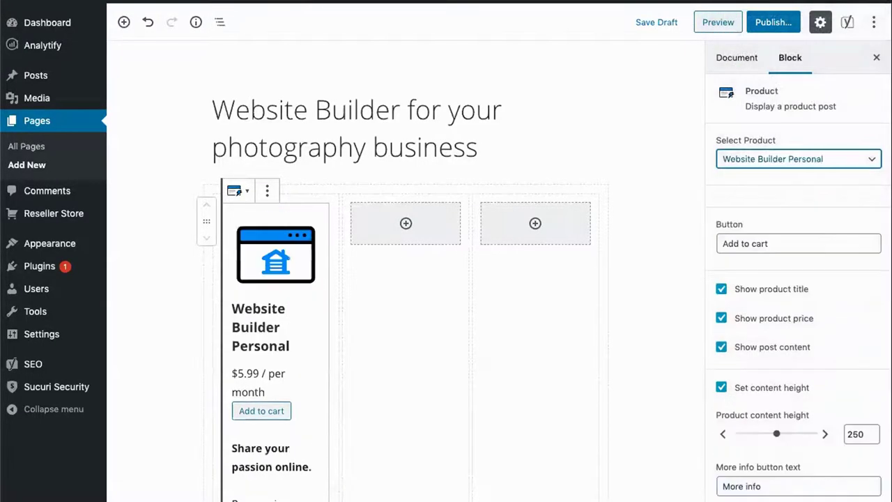
Add a Reseller Store Product card for Website Builder Business ($9.99) in the middle column.
{"action": "left_click", "coordinate": [408, 226]}
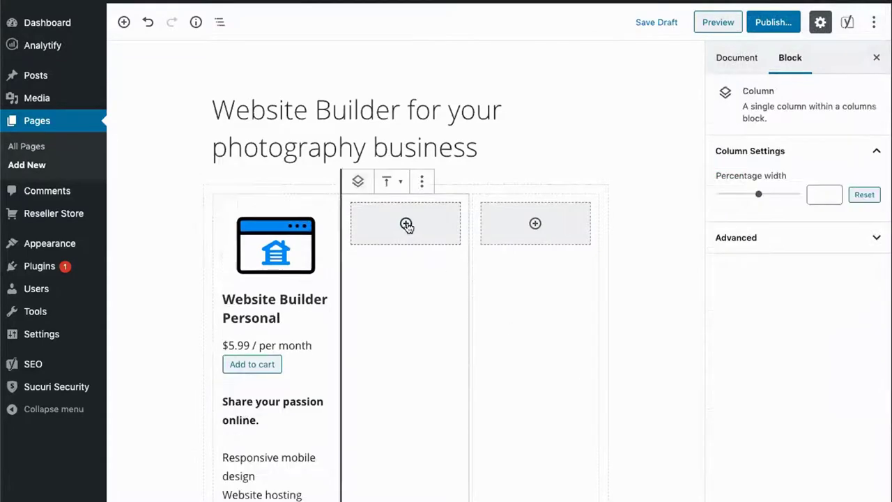
{"action": "left_click", "coordinate": [406, 224]}
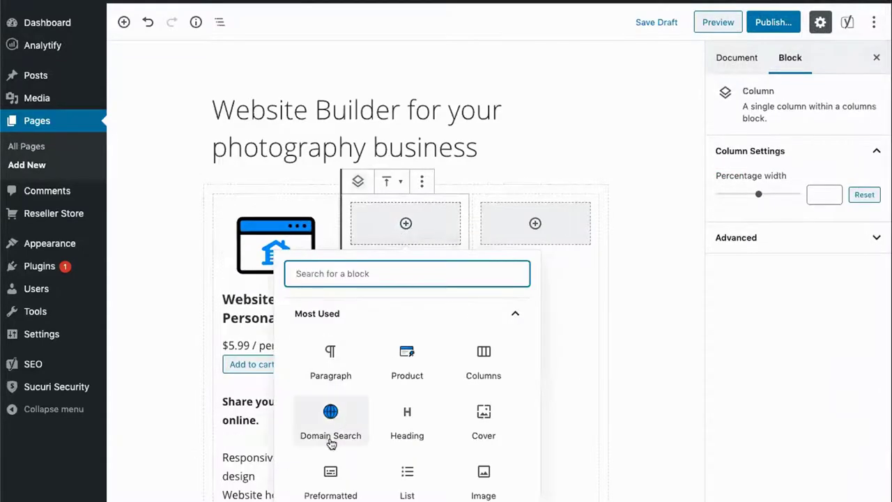
{"action": "scroll", "coordinate": [331, 444], "scroll_direction": "down", "scroll_amount": 5}
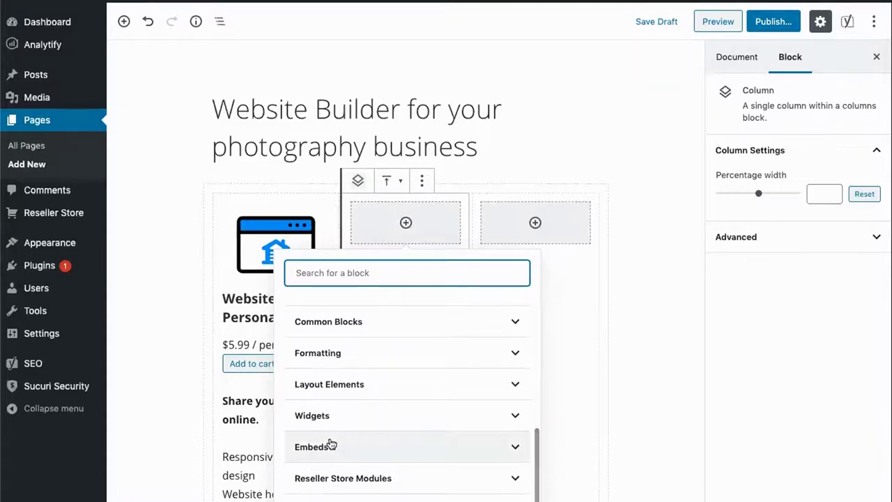
{"action": "left_click", "coordinate": [331, 479]}
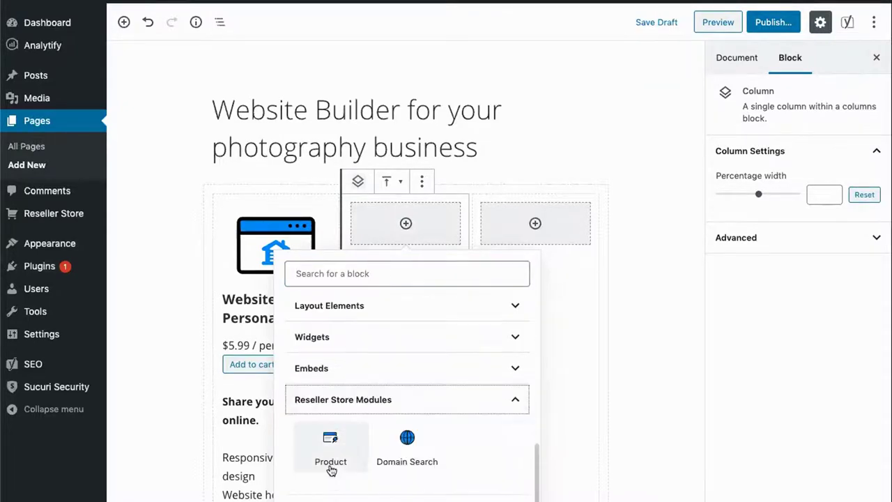
{"action": "left_click", "coordinate": [331, 443]}
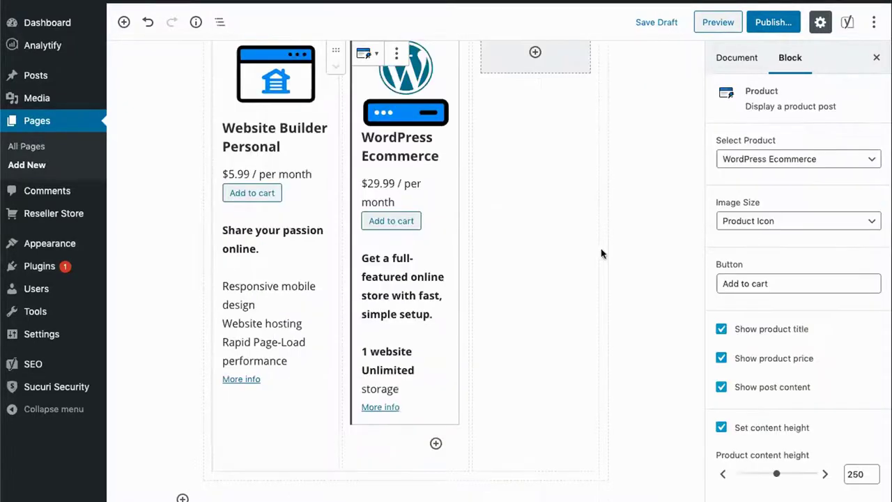
{"action": "left_click", "coordinate": [769, 159]}
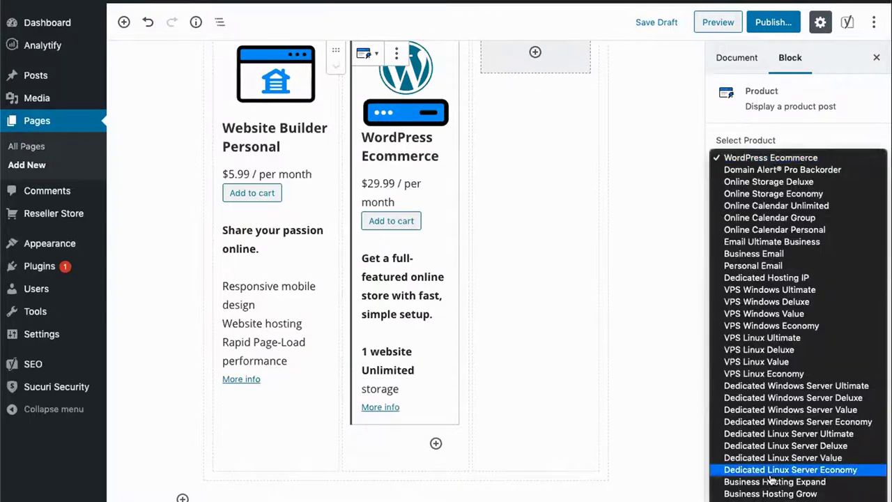
{"action": "scroll", "coordinate": [766, 474], "scroll_direction": "down", "scroll_amount": 10}
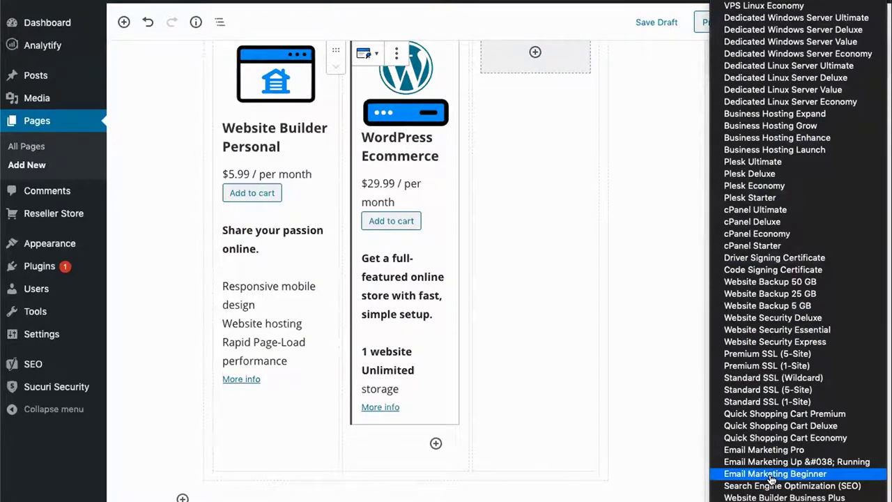
{"action": "left_click", "coordinate": [771, 478]}
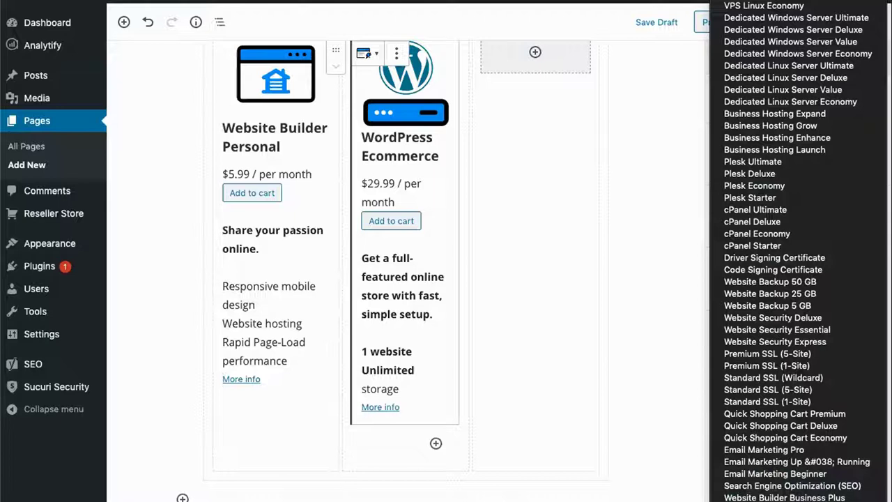
{"action": "scroll", "coordinate": [574, 257], "scroll_direction": "up", "scroll_amount": 5}
Add a Reseller Store Product card for Website Builder Business Plus ($14.99) in the third column.
{"action": "left_click", "coordinate": [535, 201]}
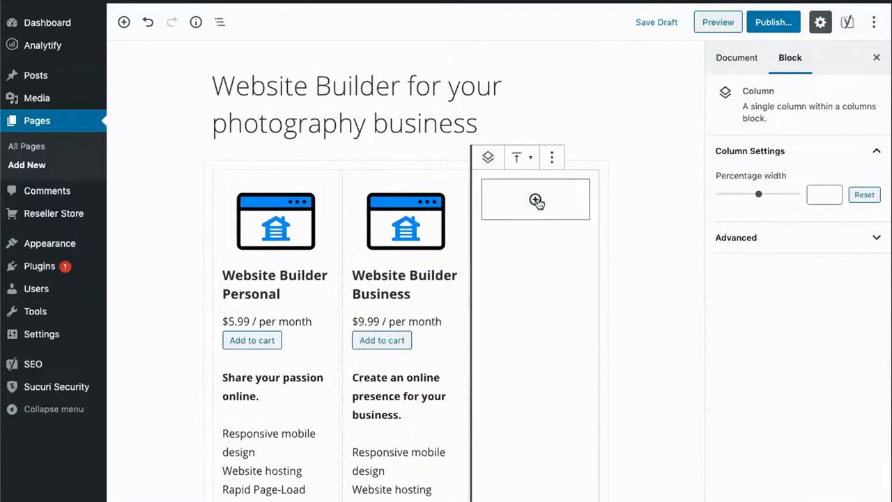
{"action": "left_click", "coordinate": [535, 199]}
{"action": "scroll", "coordinate": [465, 444], "scroll_direction": "down", "scroll_amount": 10}
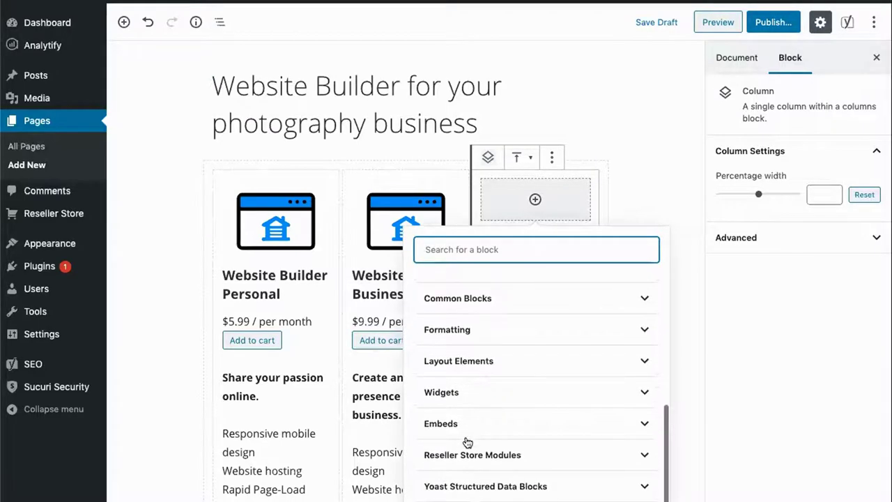
{"action": "left_click", "coordinate": [467, 451]}
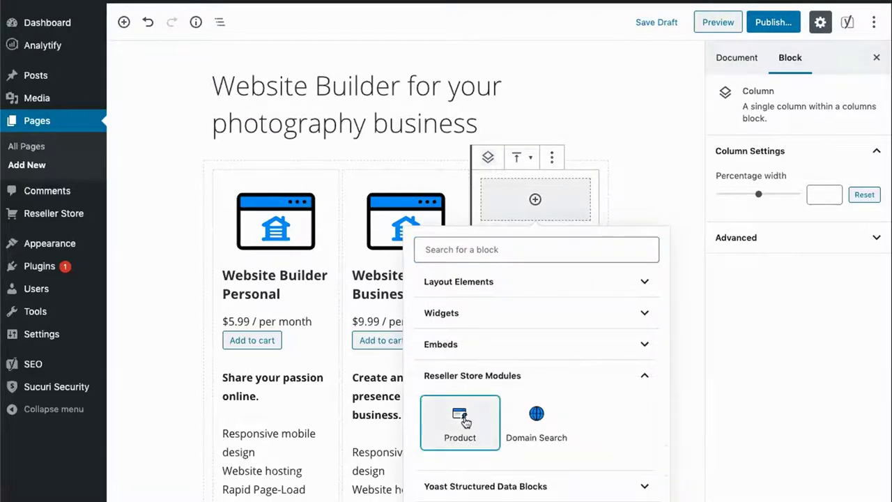
{"action": "left_click", "coordinate": [460, 422]}
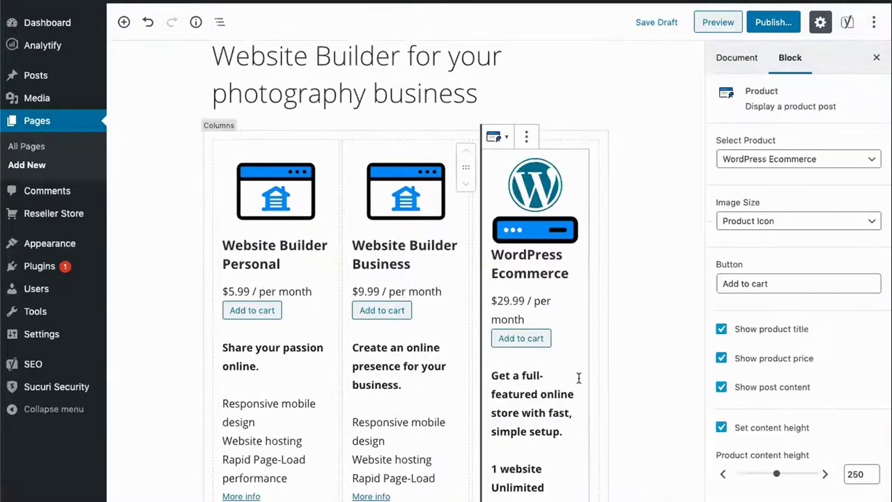
{"action": "left_click", "coordinate": [815, 162]}
{"action": "scroll", "coordinate": [805, 466], "scroll_direction": "down", "scroll_amount": 10}
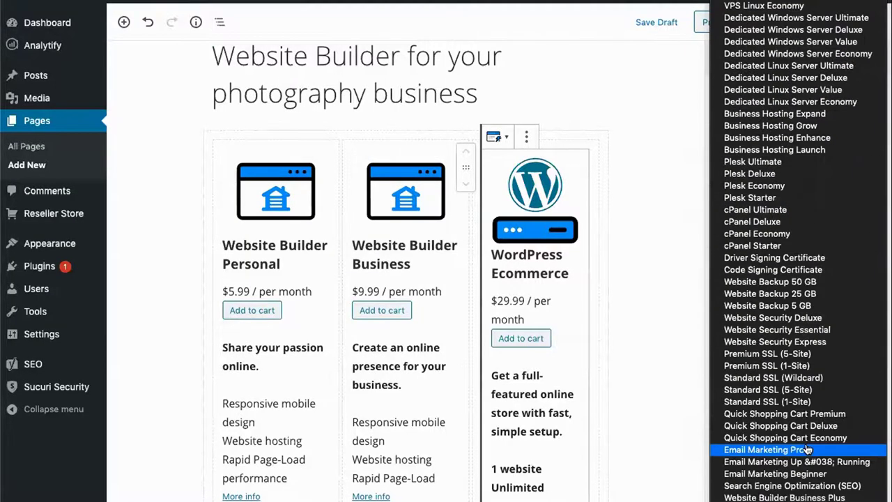
{"action": "left_click", "coordinate": [805, 498]}
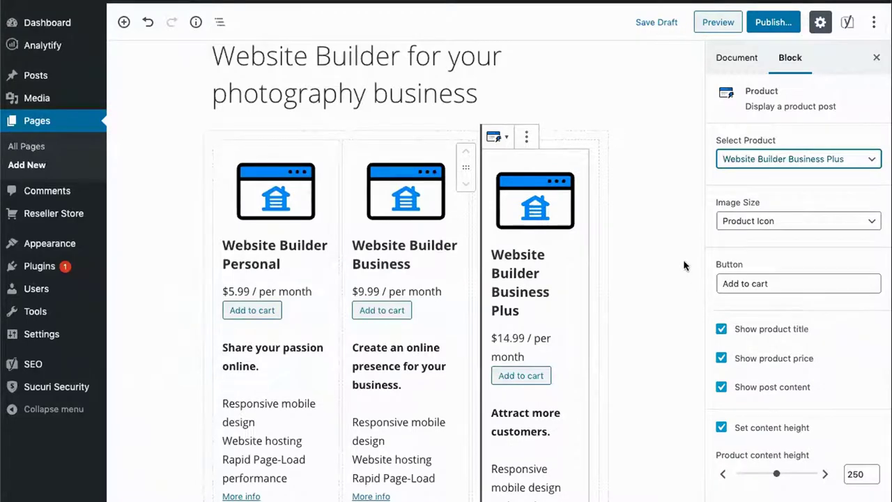
{"action": "scroll", "coordinate": [631, 221], "scroll_direction": "up", "scroll_amount": 2}
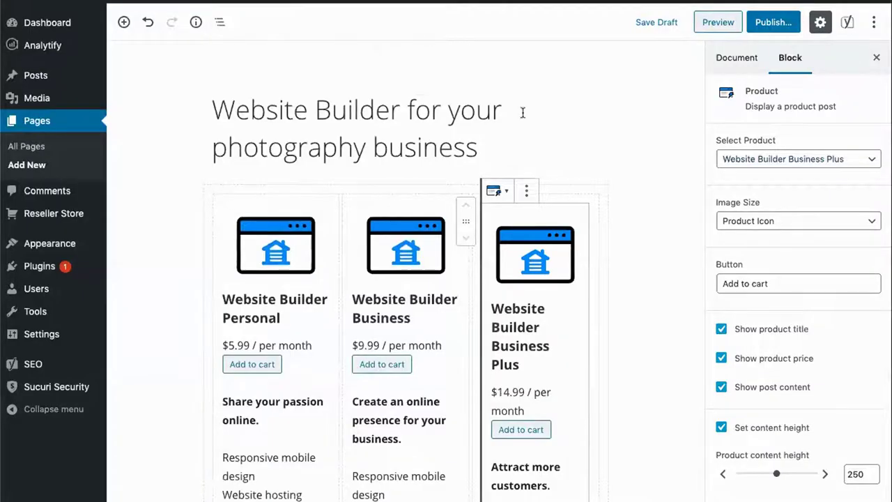
Set the page layout to Custom with the second layout option, then preview the page.
{"action": "left_click", "coordinate": [667, 185]}
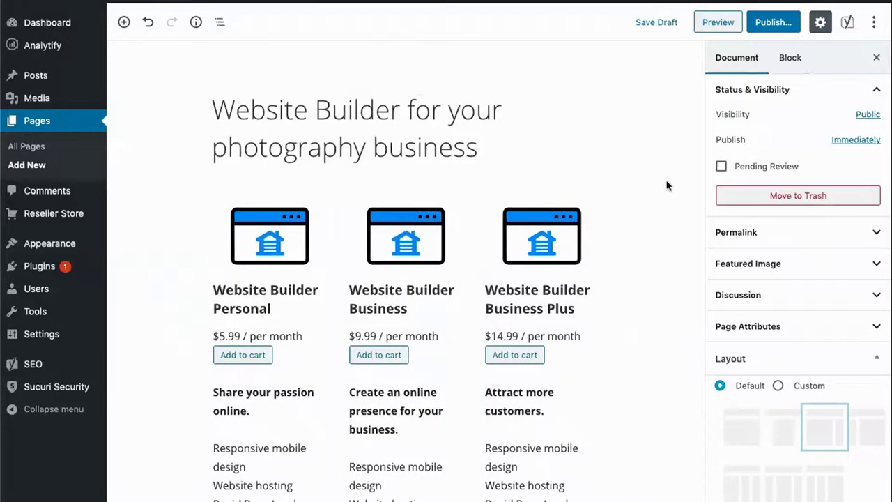
{"action": "left_click", "coordinate": [778, 387]}
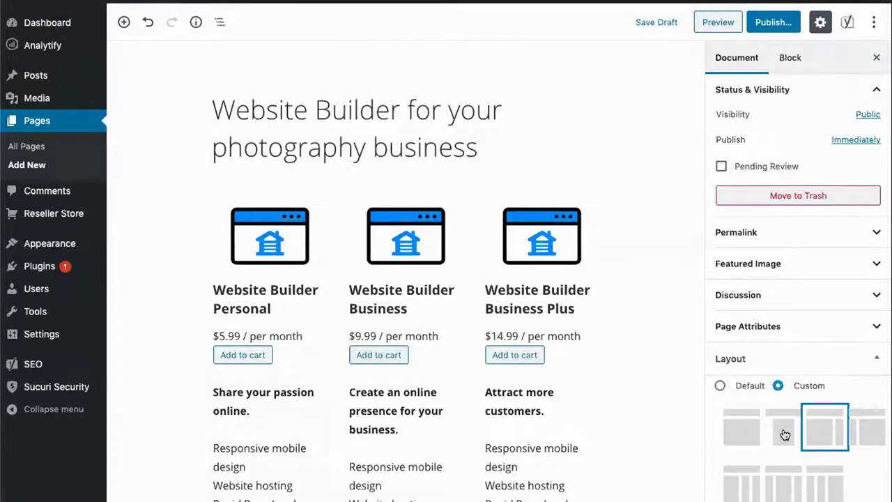
{"action": "left_click", "coordinate": [784, 434]}
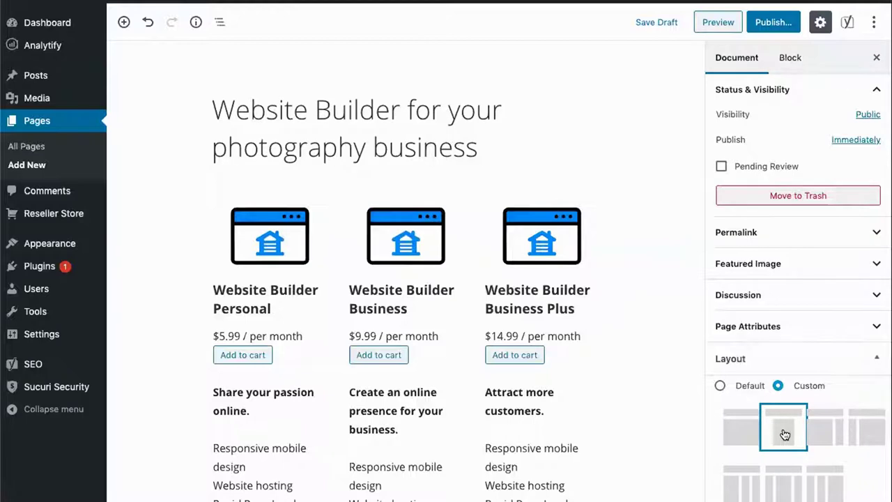
{"action": "left_click", "coordinate": [718, 24]}
Add a paragraph below the columns with pasted text on SEO, marketing and client photo galleries.
{"action": "scroll", "coordinate": [399, 326], "scroll_direction": "down", "scroll_amount": 3}
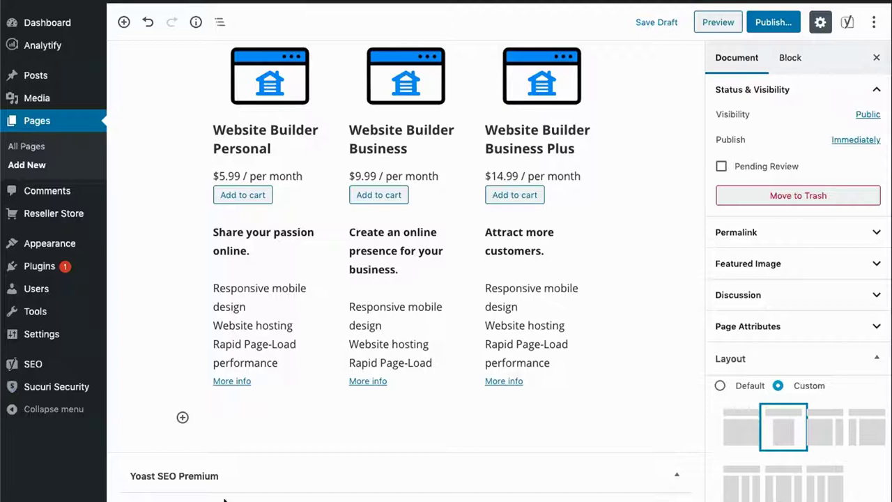
{"action": "left_click", "coordinate": [183, 417]}
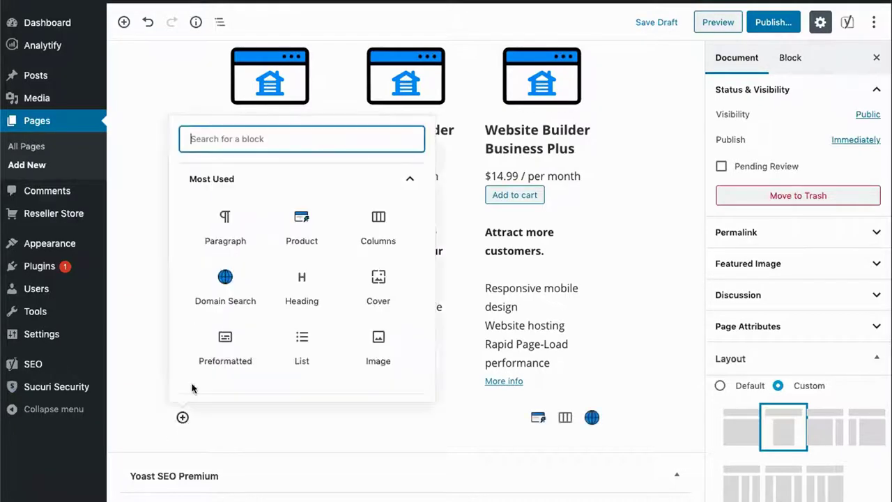
{"action": "left_click", "coordinate": [227, 218]}
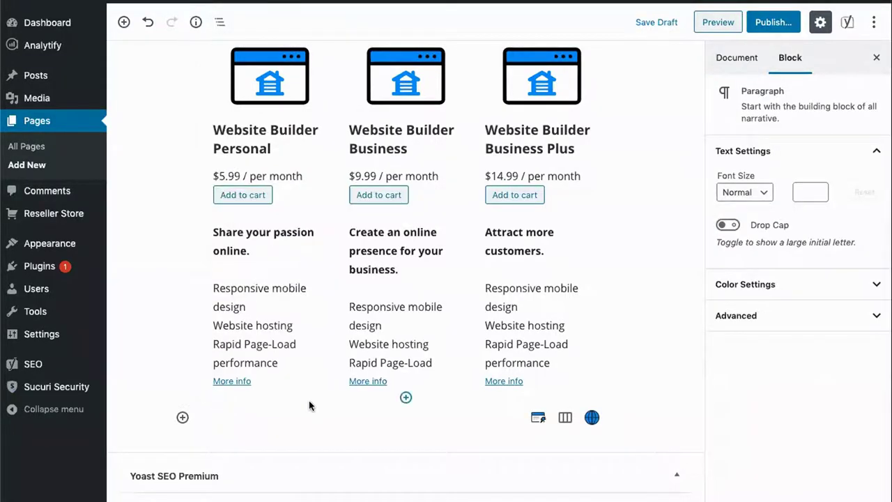
{"action": "scroll", "coordinate": [309, 400], "scroll_direction": "down", "scroll_amount": 2}
{"action": "key", "text": "ctrl+v"}
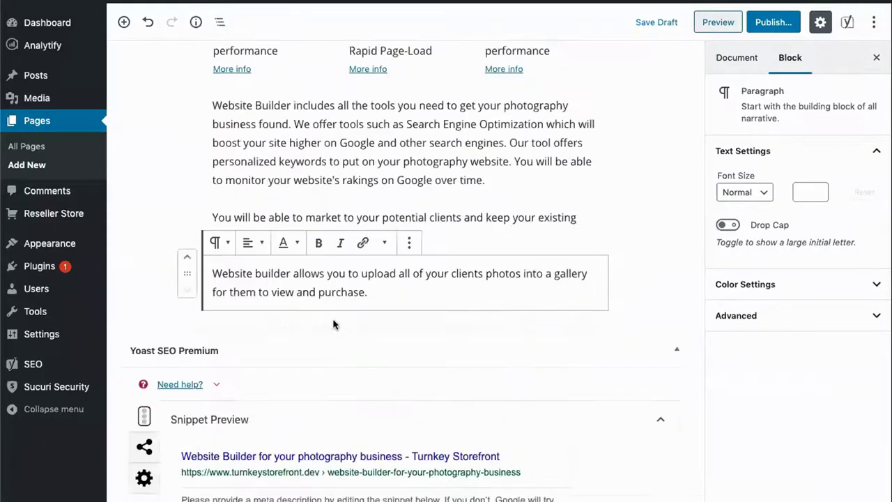
{"action": "scroll", "coordinate": [312, 202], "scroll_direction": "up", "scroll_amount": 1}
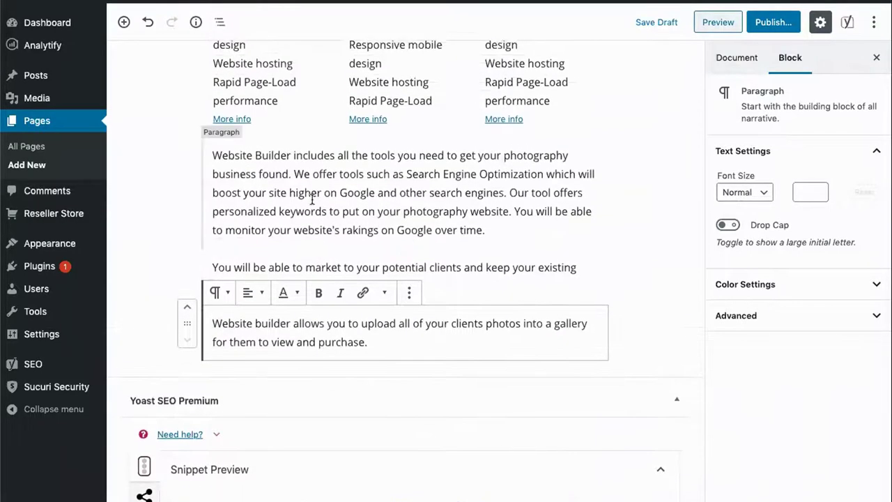
{"action": "left_click", "coordinate": [312, 211]}
{"action": "left_click", "coordinate": [162, 214]}
{"action": "scroll", "coordinate": [161, 214], "scroll_direction": "up", "scroll_amount": 6}
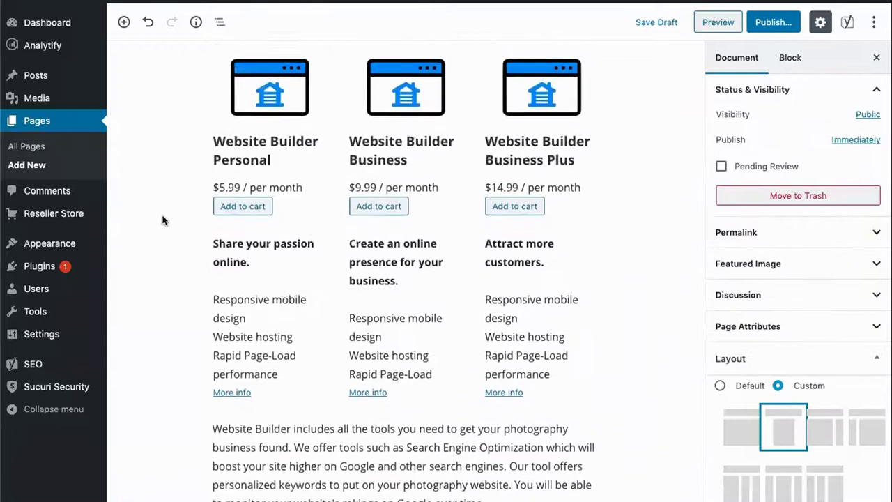
Insert a Cover block above the product columns using the camera equipment photo from the Media Library.
{"action": "left_click", "coordinate": [216, 260]}
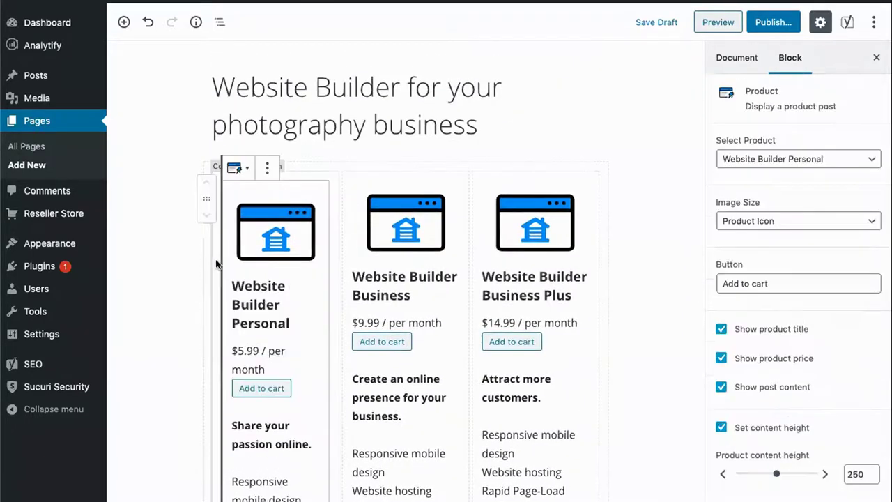
{"action": "left_click", "coordinate": [408, 165]}
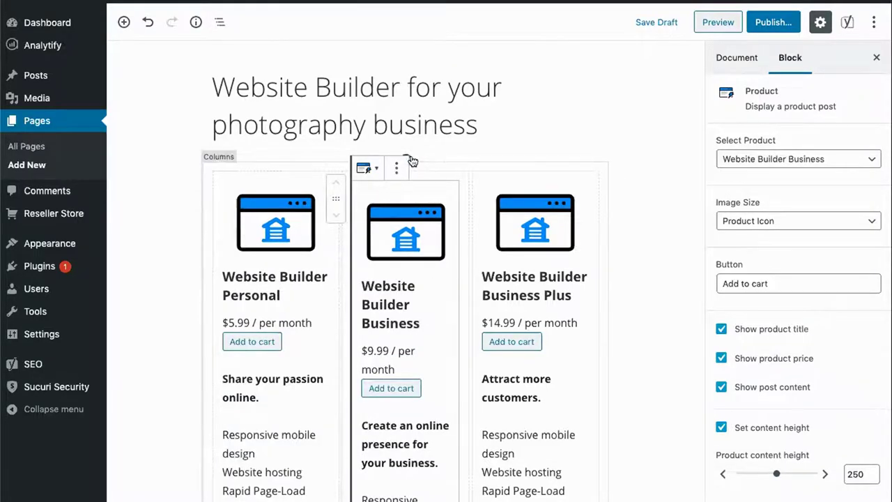
{"action": "left_click", "coordinate": [411, 161]}
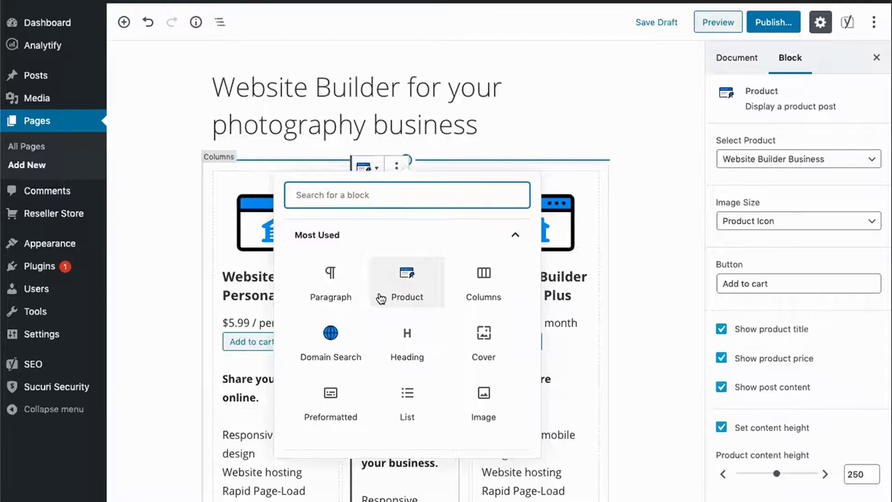
{"action": "scroll", "coordinate": [381, 299], "scroll_direction": "down", "scroll_amount": 5}
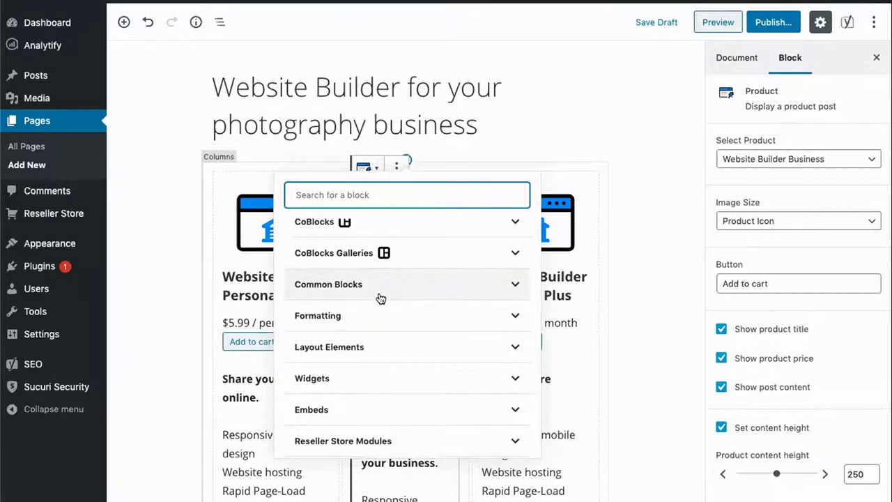
{"action": "left_click", "coordinate": [372, 295]}
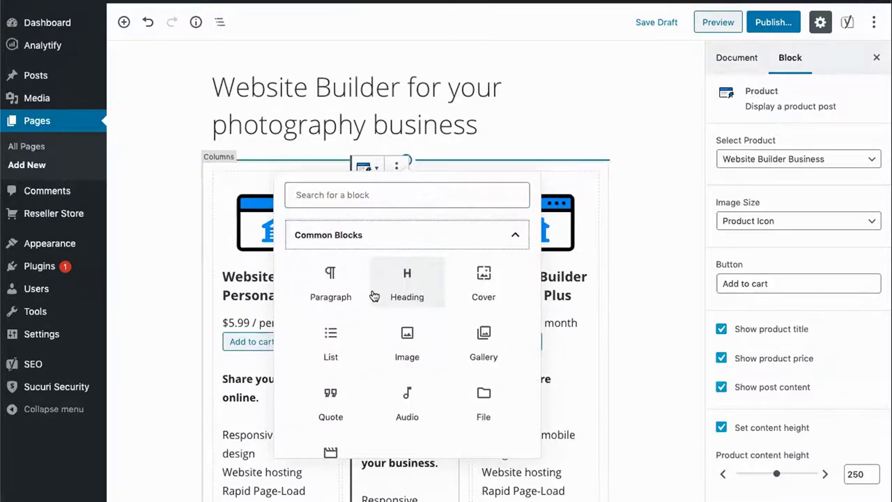
{"action": "scroll", "coordinate": [374, 296], "scroll_direction": "up", "scroll_amount": 1}
{"action": "left_click", "coordinate": [484, 312]}
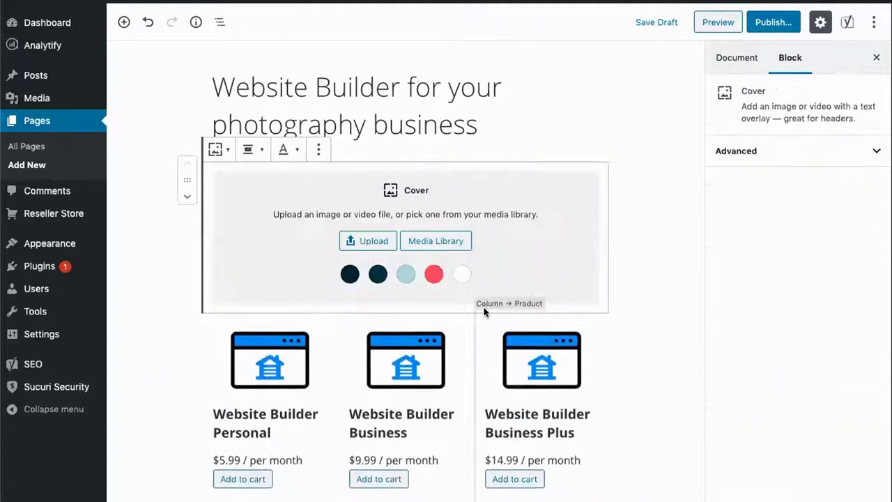
{"action": "left_click", "coordinate": [444, 243]}
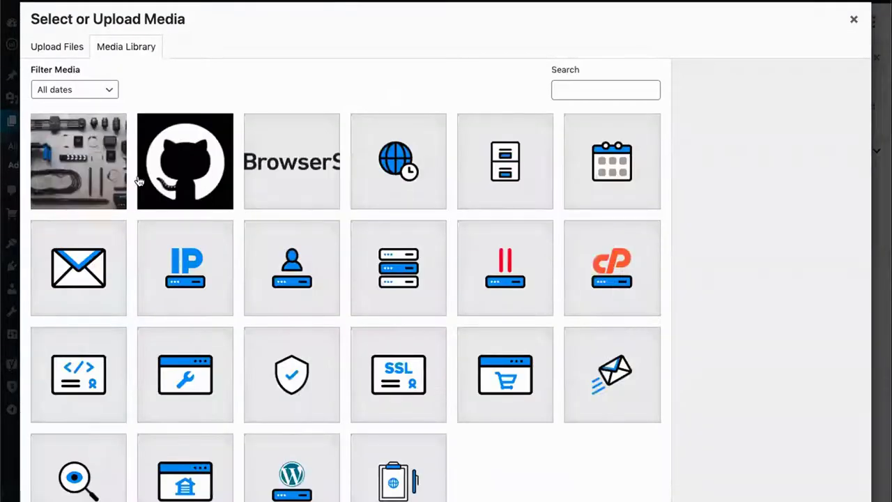
{"action": "left_click", "coordinate": [78, 167]}
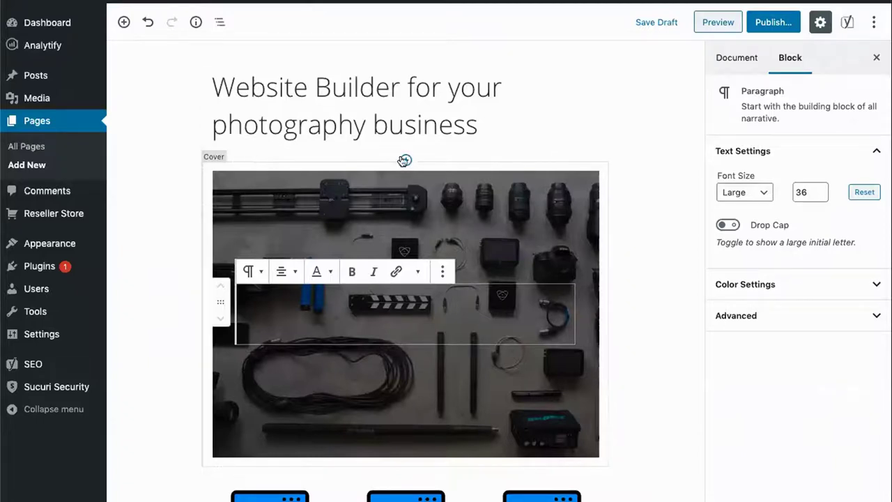
Make the cover span Full Width and turn on Fixed Background.
{"action": "left_click", "coordinate": [329, 203]}
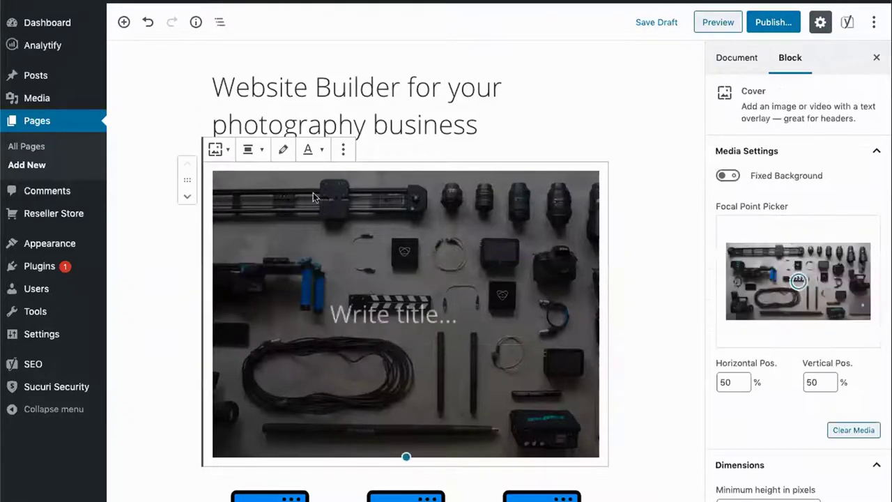
{"action": "left_click", "coordinate": [263, 151]}
{"action": "left_click", "coordinate": [209, 113]}
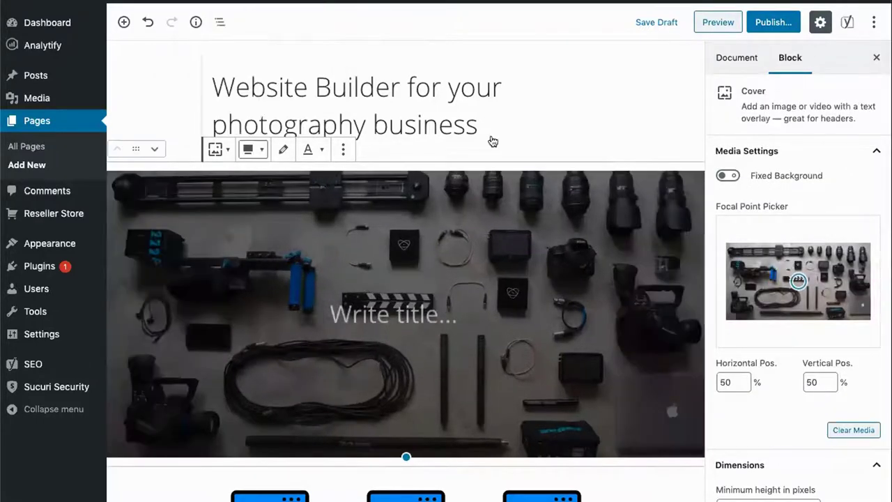
{"action": "left_click", "coordinate": [732, 176]}
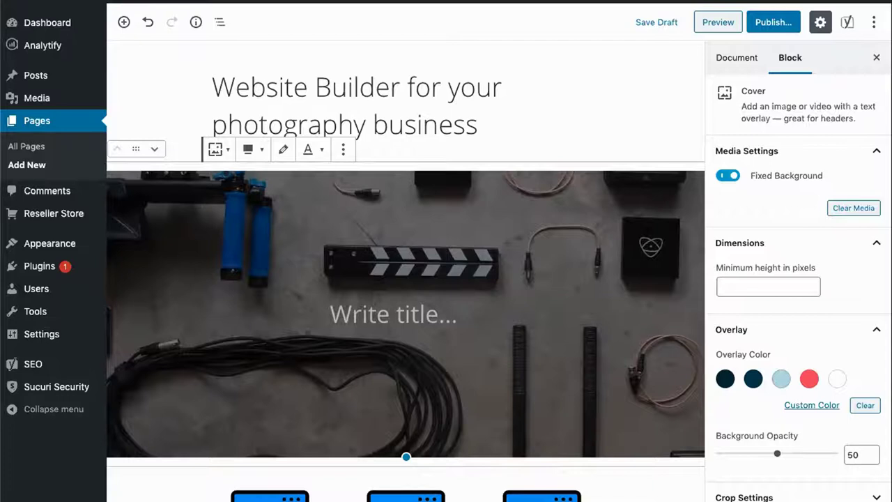
Paste the title 'The perfect website builder for your photography business.' onto the cover.
{"action": "left_click", "coordinate": [404, 313]}
{"action": "type", "text": "The perfect website builder for your photography business."}
{"action": "scroll", "coordinate": [404, 315], "scroll_direction": "down", "scroll_amount": 1}
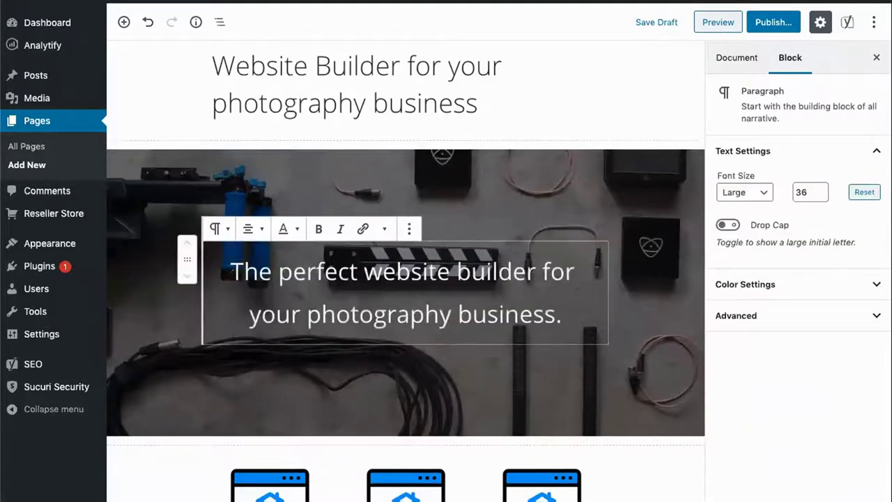
Add the intro paragraph beneath the title, followed by a new empty paragraph.
{"action": "key", "text": "Return"}
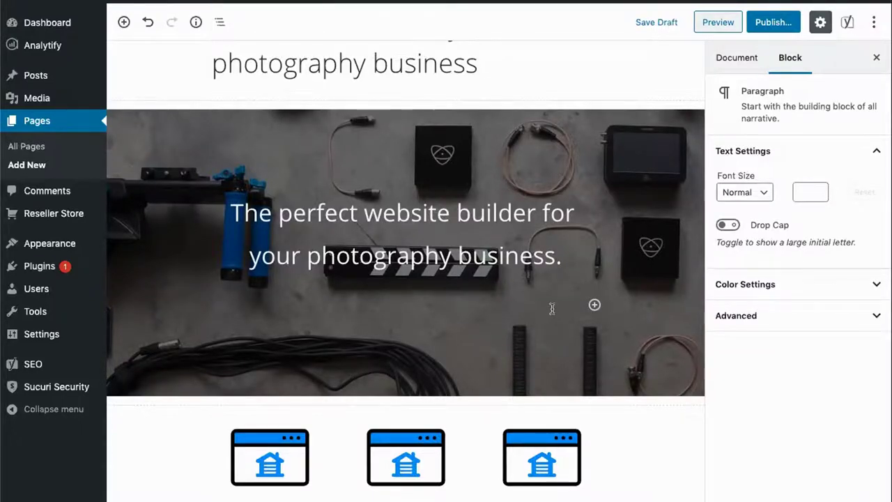
{"action": "type", "text": "In just a few minutes you can have your own photography website up and running today. A photography website offers easy information for clients, package deals, and portfolio examples. We have a solution for your of business including wedding, family, sport, landscape photography, and more."}
{"action": "left_click", "coordinate": [538, 340]}
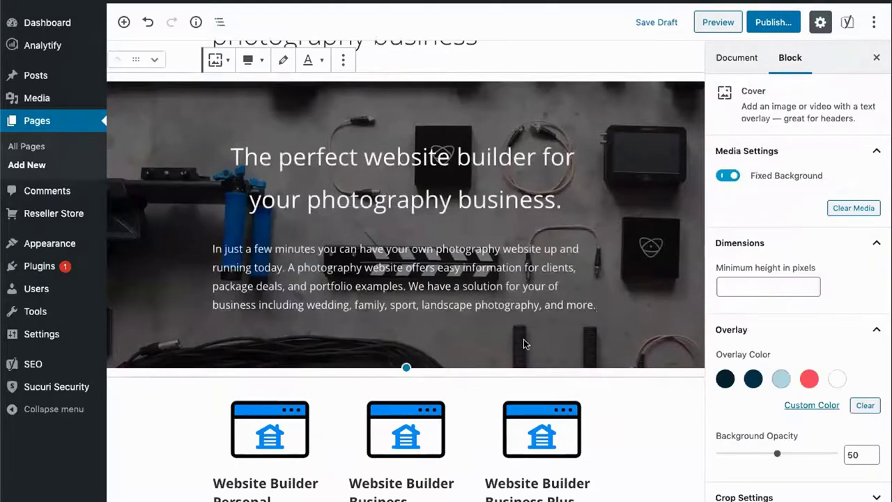
{"action": "left_click", "coordinate": [594, 300]}
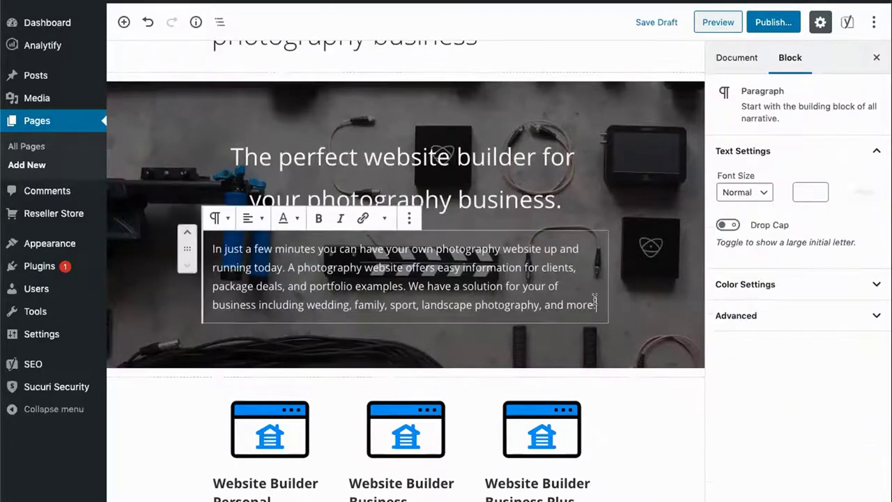
{"action": "key", "text": "Return"}
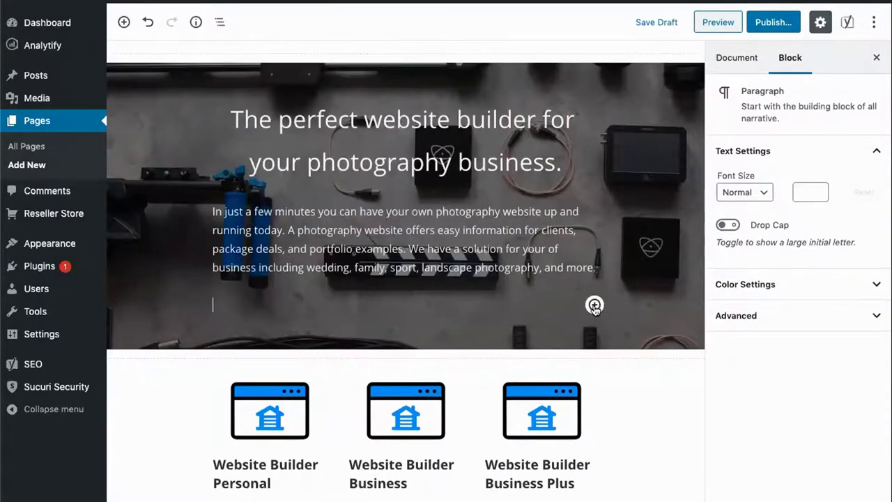
{"action": "left_click", "coordinate": [594, 305]}
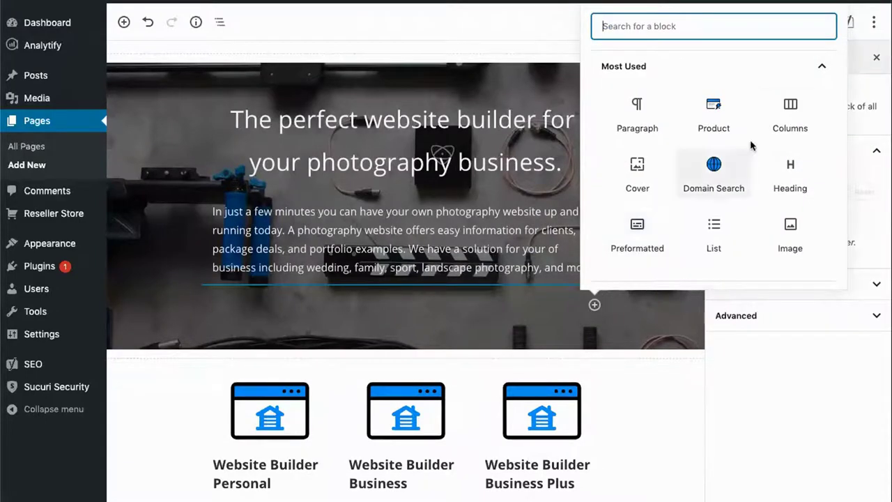
Add a two-thirds/one-third Columns block in the cover and paste the templates sentence into the left column.
{"action": "left_click", "coordinate": [788, 118]}
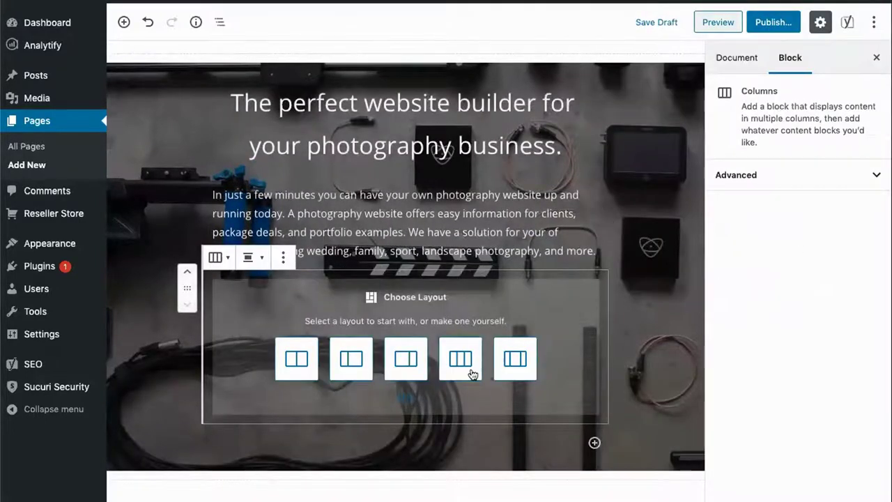
{"action": "left_click", "coordinate": [407, 367]}
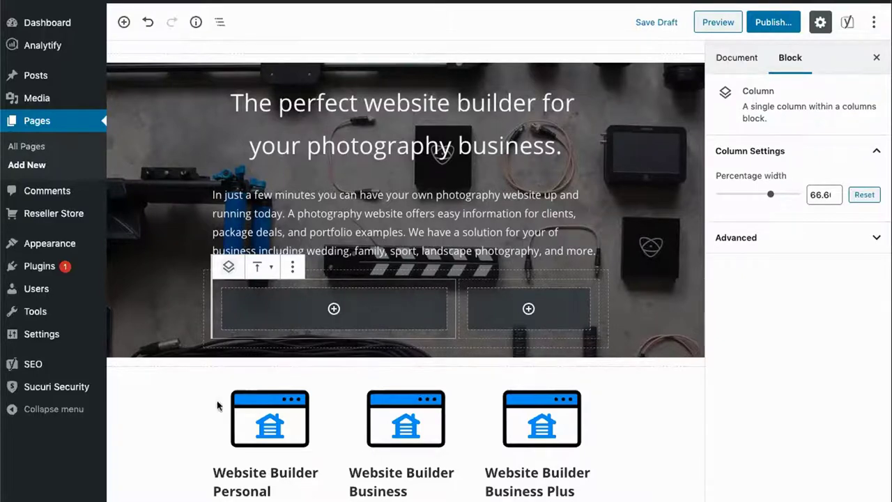
{"action": "left_click", "coordinate": [334, 309]}
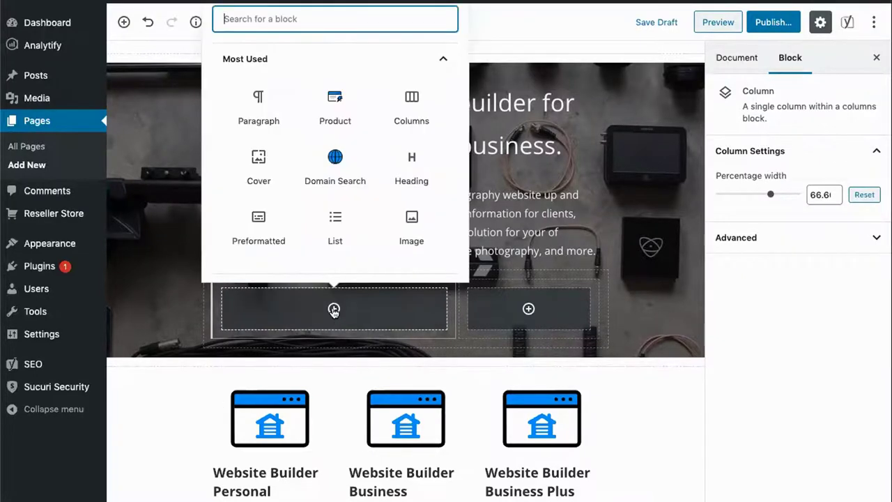
{"action": "left_click", "coordinate": [258, 115]}
{"action": "type", "text": "Tons of templates to choose from to give you an awesome looking photography website."}
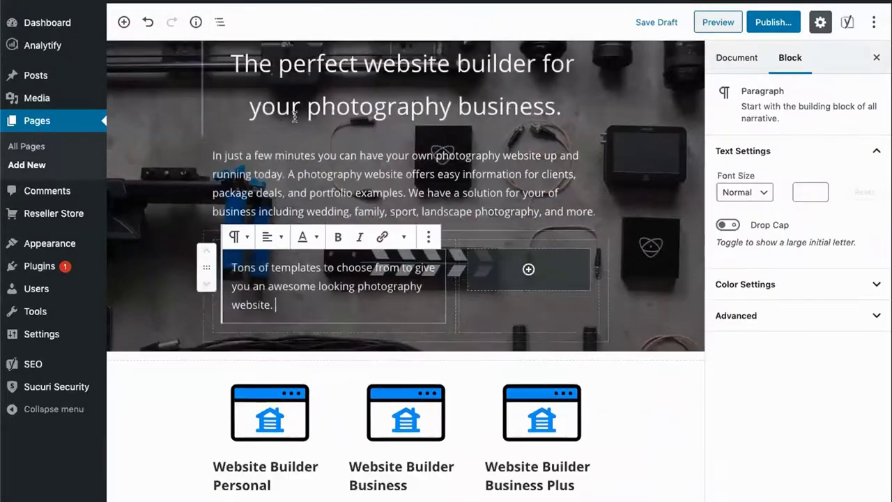
{"action": "left_click", "coordinate": [530, 269]}
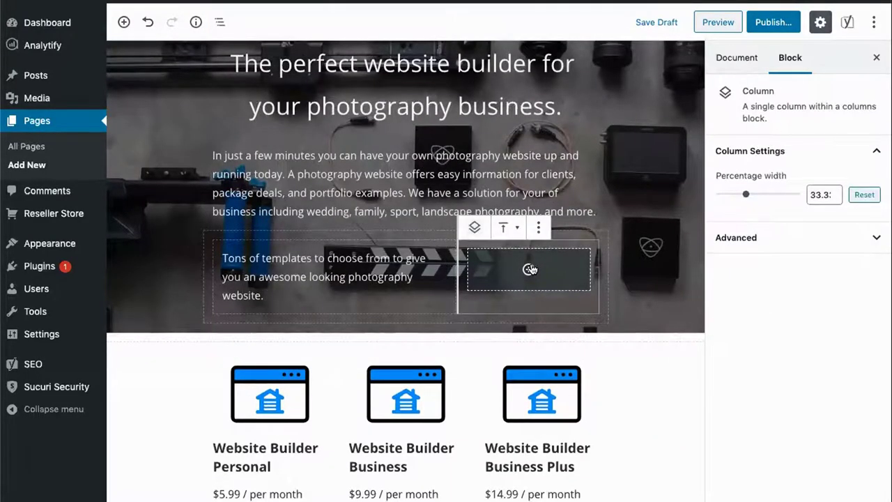
Insert a Reseller Store Product block in the right column set to Website Builder Business.
{"action": "left_click", "coordinate": [528, 270]}
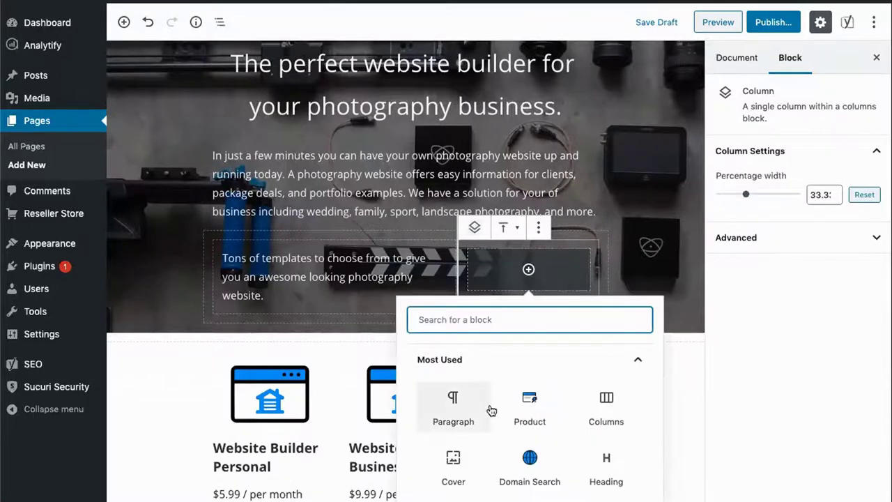
{"action": "scroll", "coordinate": [492, 408], "scroll_direction": "down", "scroll_amount": 8}
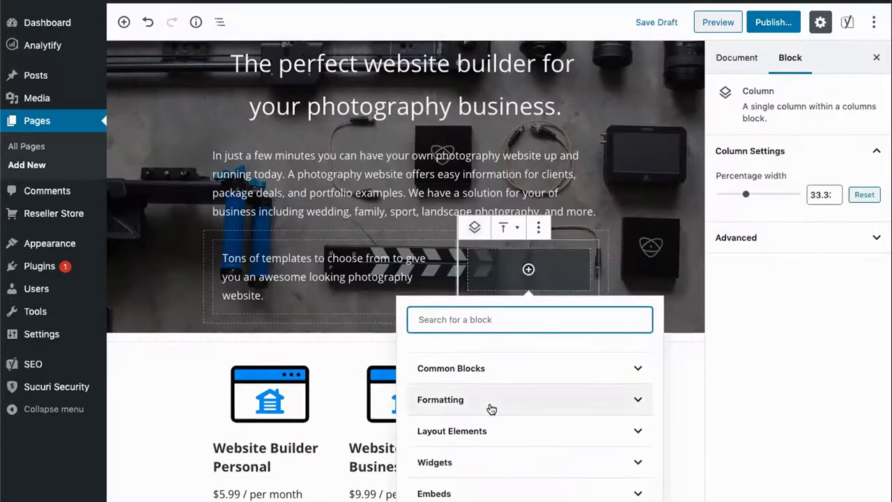
{"action": "left_click", "coordinate": [466, 446]}
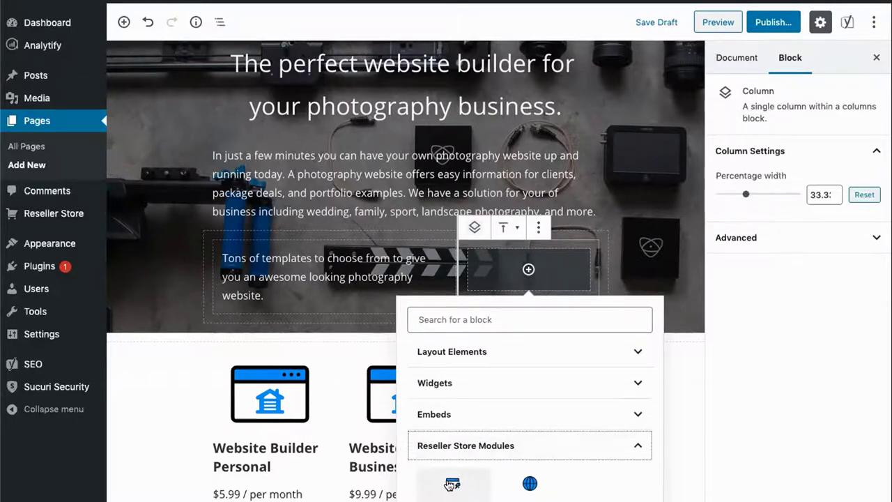
{"action": "left_click", "coordinate": [452, 483]}
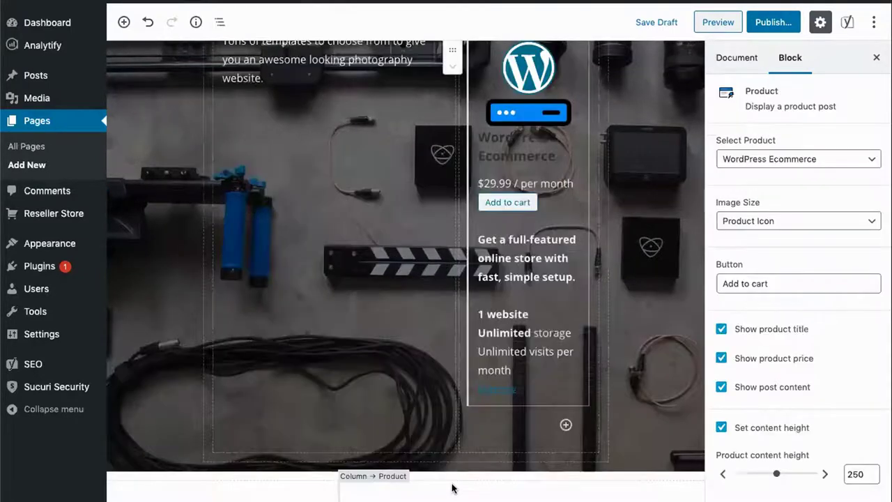
{"action": "left_click", "coordinate": [805, 162]}
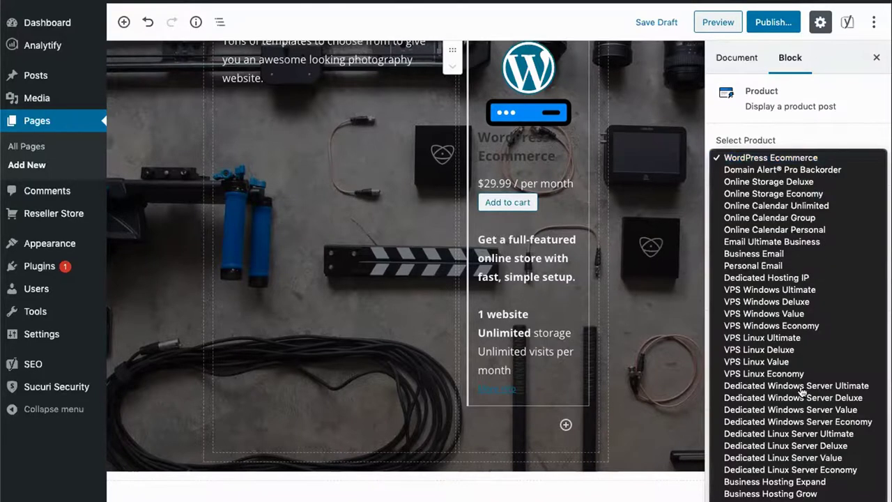
{"action": "scroll", "coordinate": [808, 446], "scroll_direction": "down", "scroll_amount": 5}
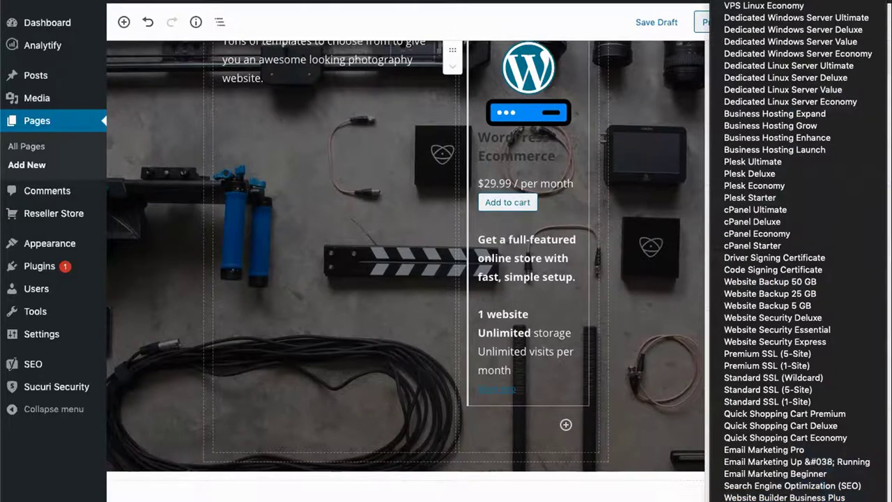
{"action": "left_click", "coordinate": [774, 501]}
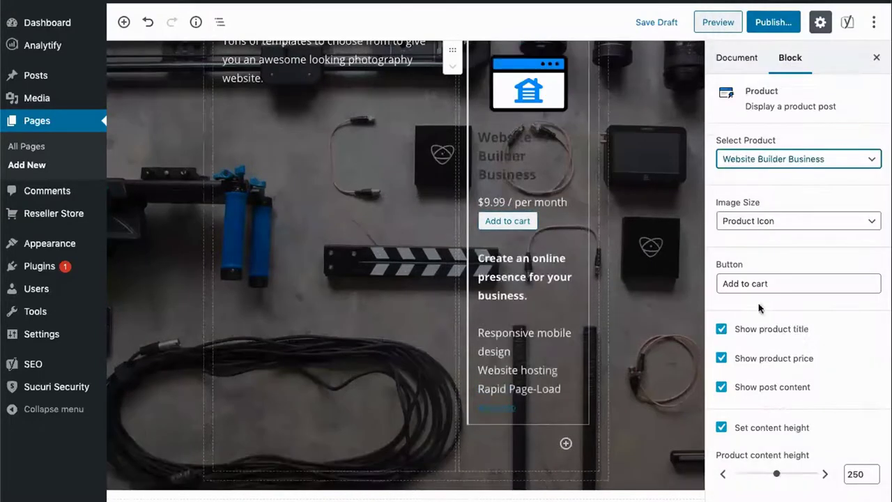
{"action": "scroll", "coordinate": [563, 198], "scroll_direction": "up", "scroll_amount": 3}
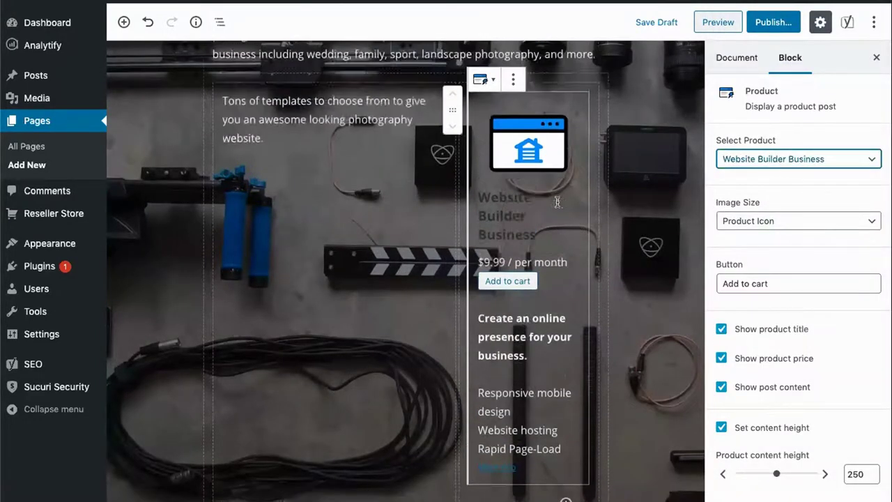
Hide the product's image, title, description and price, and relabel its button 'Get Started'.
{"action": "left_click", "coordinate": [770, 221]}
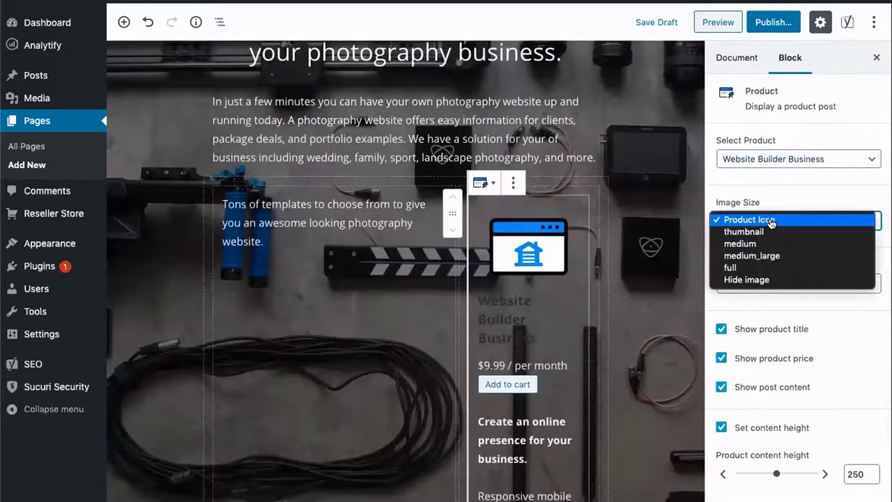
{"action": "left_click", "coordinate": [737, 279]}
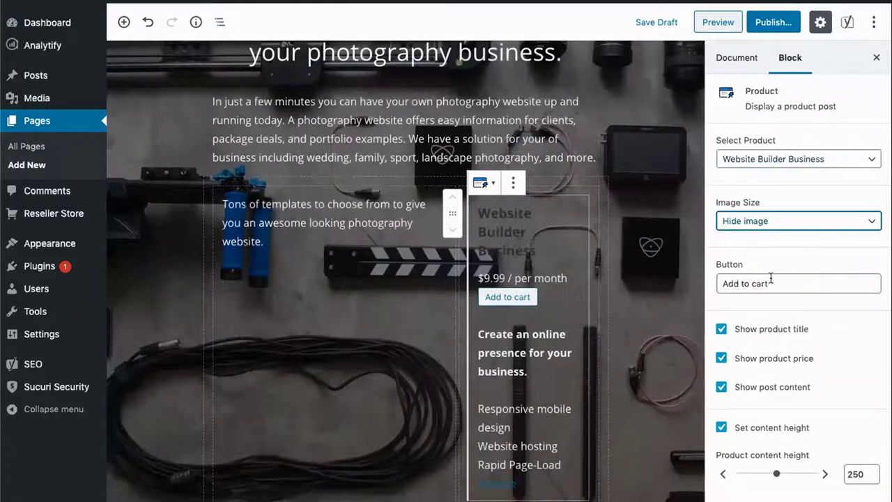
{"action": "left_click_drag", "start_coordinate": [794, 282], "coordinate": [694, 285]}
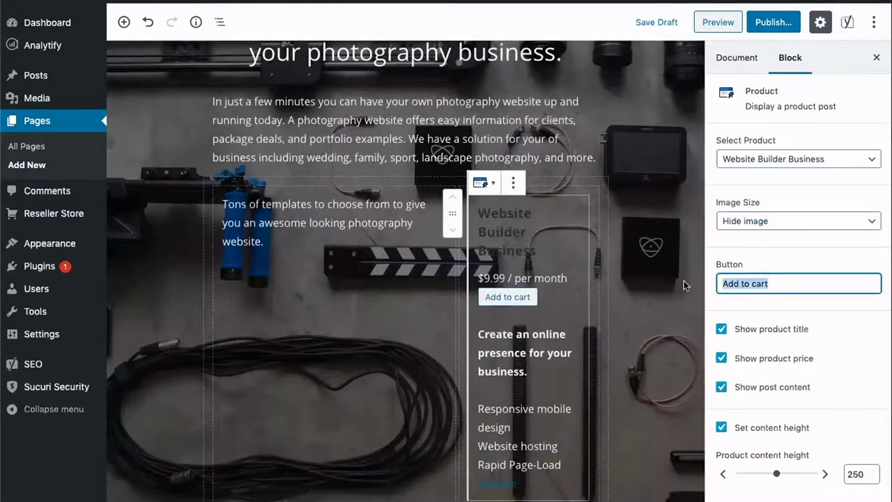
{"action": "type", "text": "Get"}
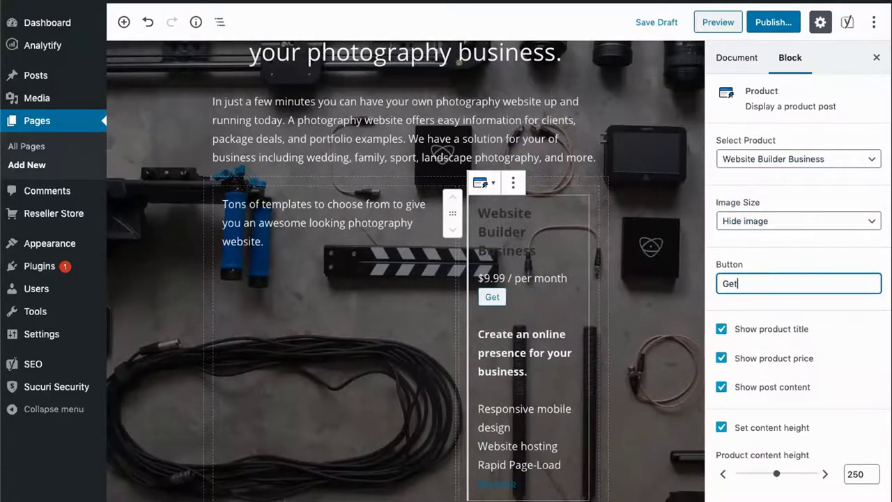
{"action": "type", "text": " Started"}
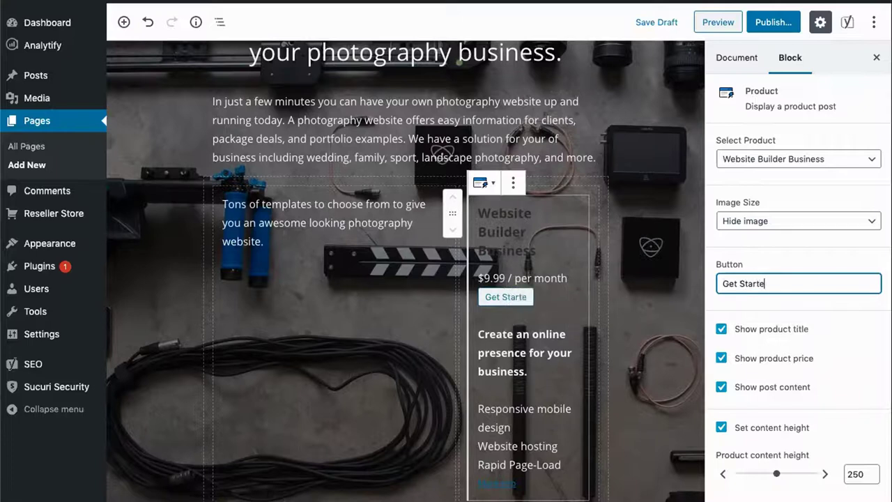
{"action": "left_click", "coordinate": [721, 329]}
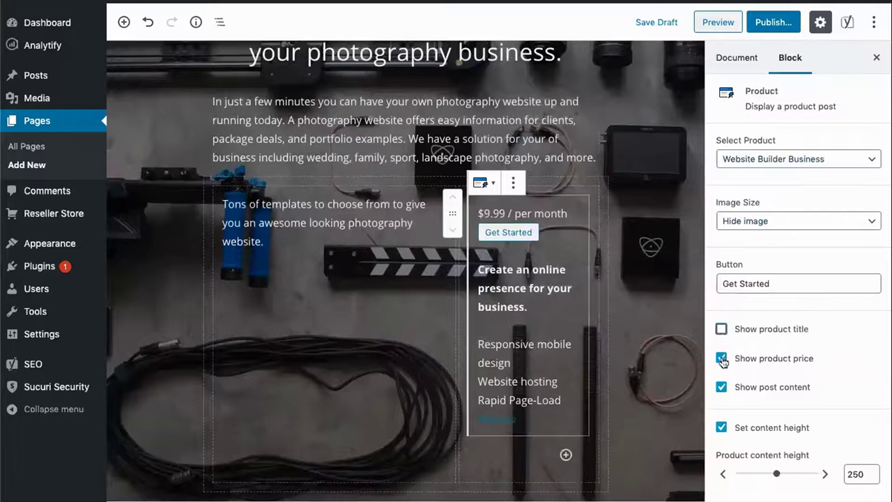
{"action": "left_click", "coordinate": [721, 389]}
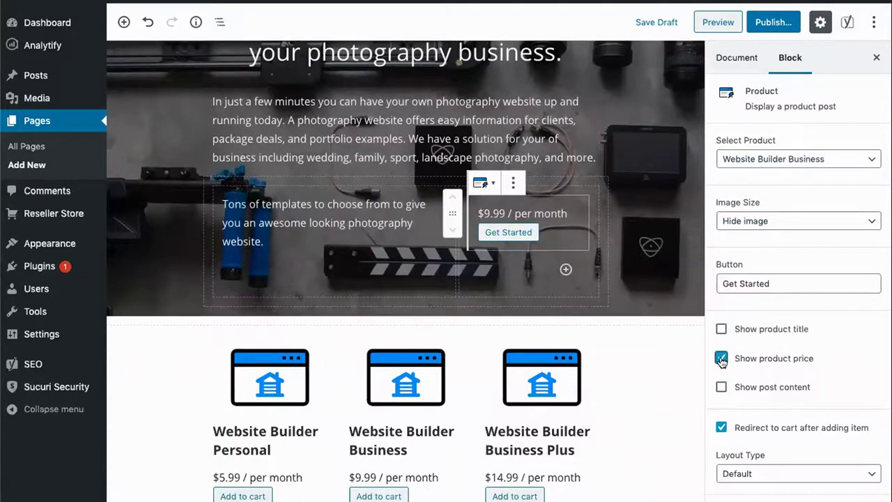
{"action": "left_click", "coordinate": [722, 358]}
{"action": "left_click", "coordinate": [721, 358]}
{"action": "left_click", "coordinate": [722, 358]}
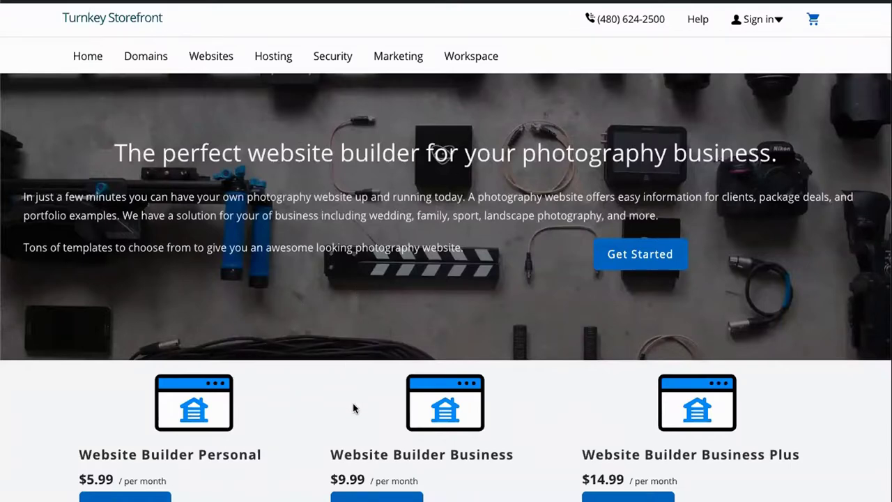
Scroll through the previewed plan columns, then follow Get Started to the Website Builder Business checkout.
{"action": "scroll", "coordinate": [352, 408], "scroll_direction": "down", "scroll_amount": 3}
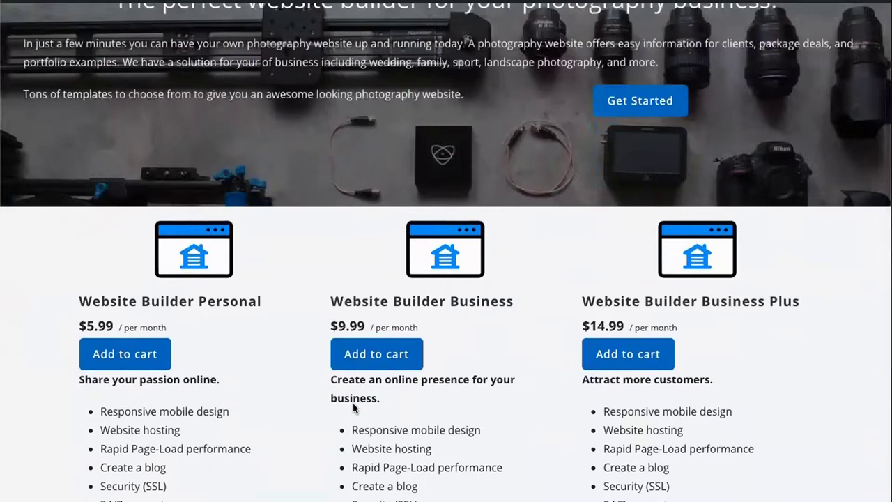
{"action": "scroll", "coordinate": [353, 403], "scroll_direction": "down", "scroll_amount": 2}
{"action": "scroll", "coordinate": [352, 409], "scroll_direction": "down", "scroll_amount": 2}
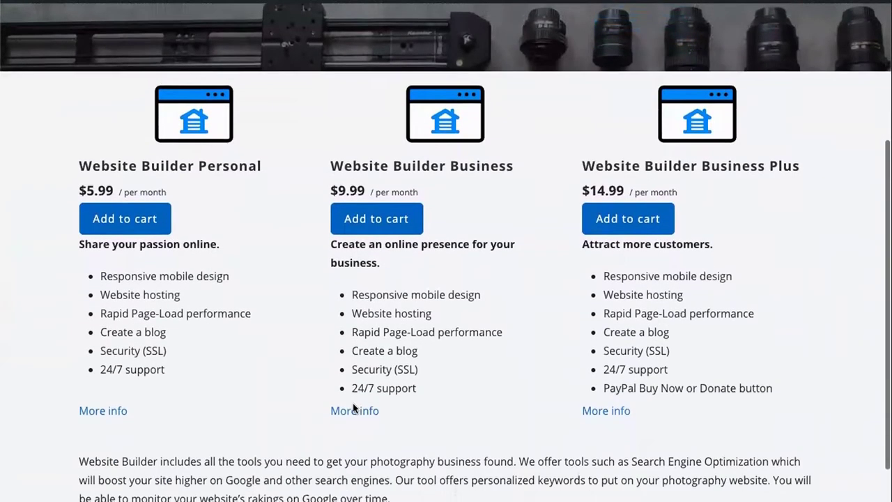
{"action": "scroll", "coordinate": [352, 409], "scroll_direction": "down", "scroll_amount": 4}
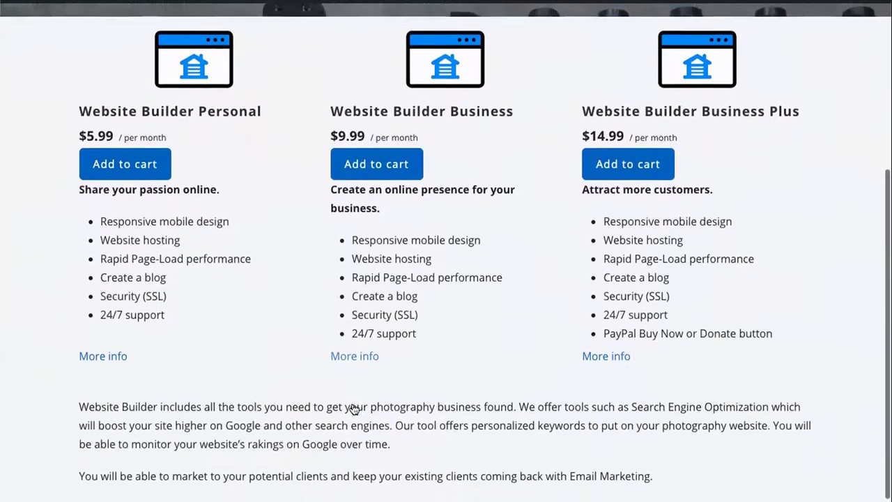
{"action": "scroll", "coordinate": [354, 409], "scroll_direction": "down", "scroll_amount": 2}
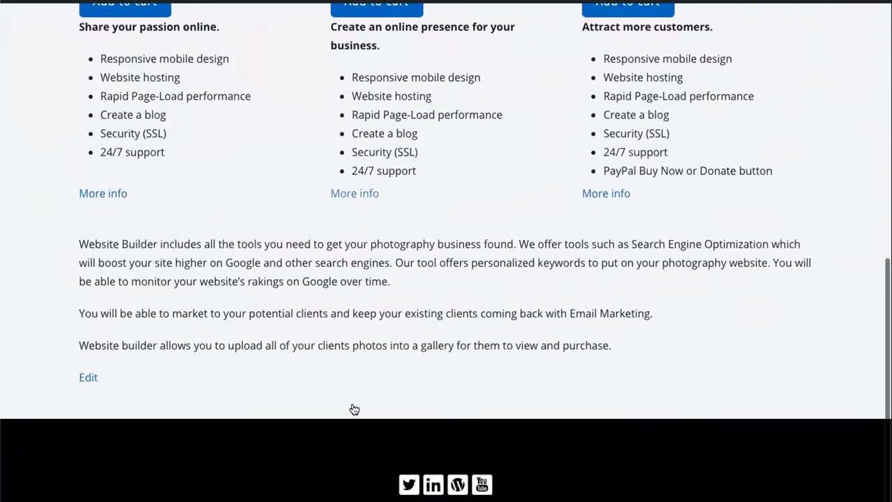
{"action": "scroll", "coordinate": [355, 410], "scroll_direction": "up", "scroll_amount": 3}
{"action": "scroll", "coordinate": [353, 408], "scroll_direction": "up", "scroll_amount": 8}
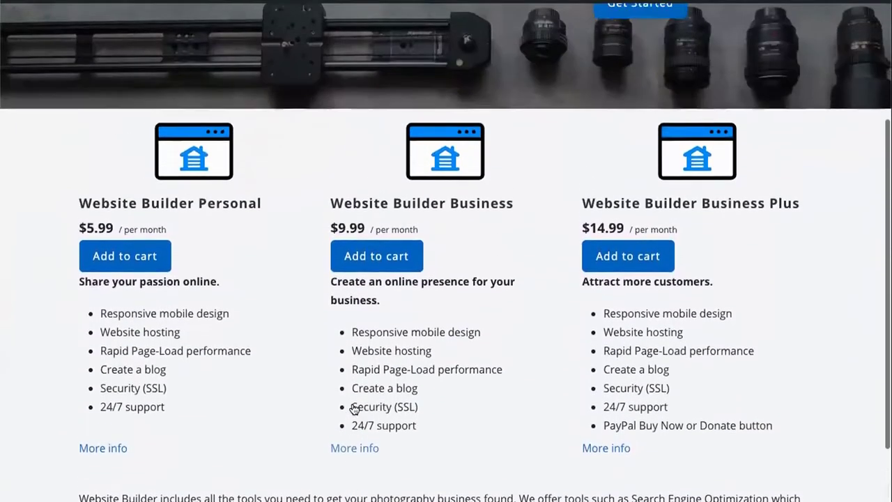
{"action": "scroll", "coordinate": [353, 408], "scroll_direction": "up", "scroll_amount": 4}
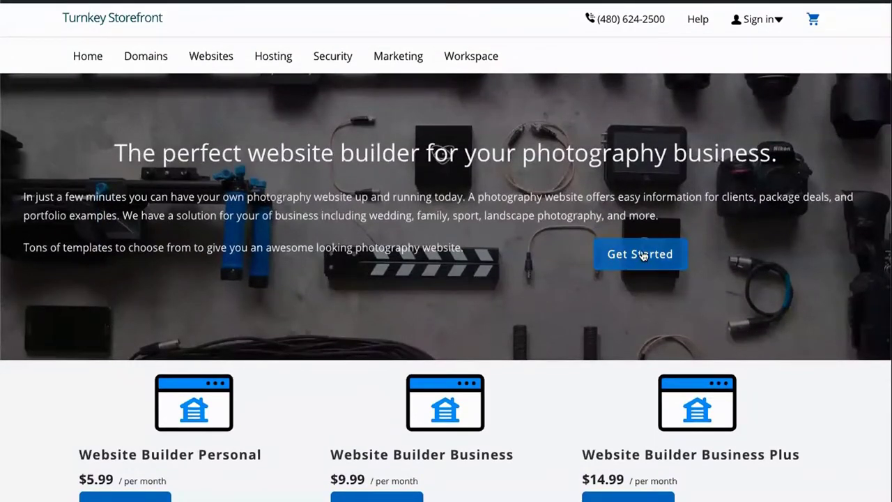
{"action": "left_click", "coordinate": [643, 255]}
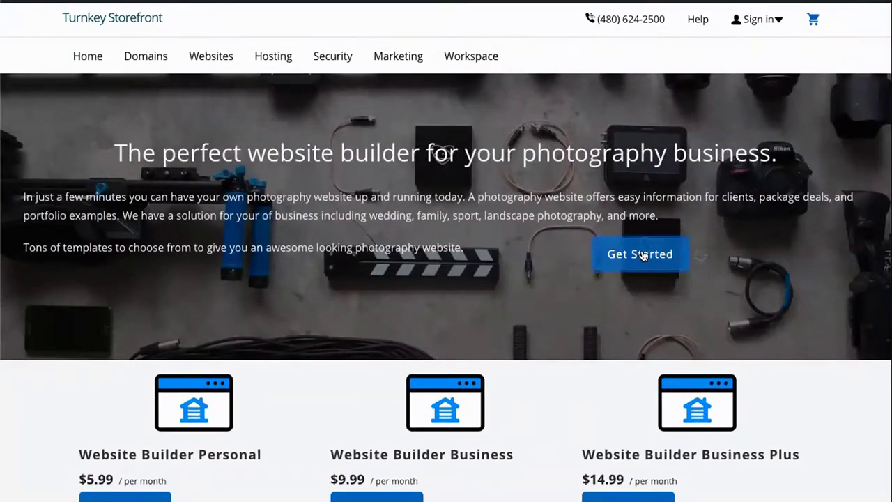